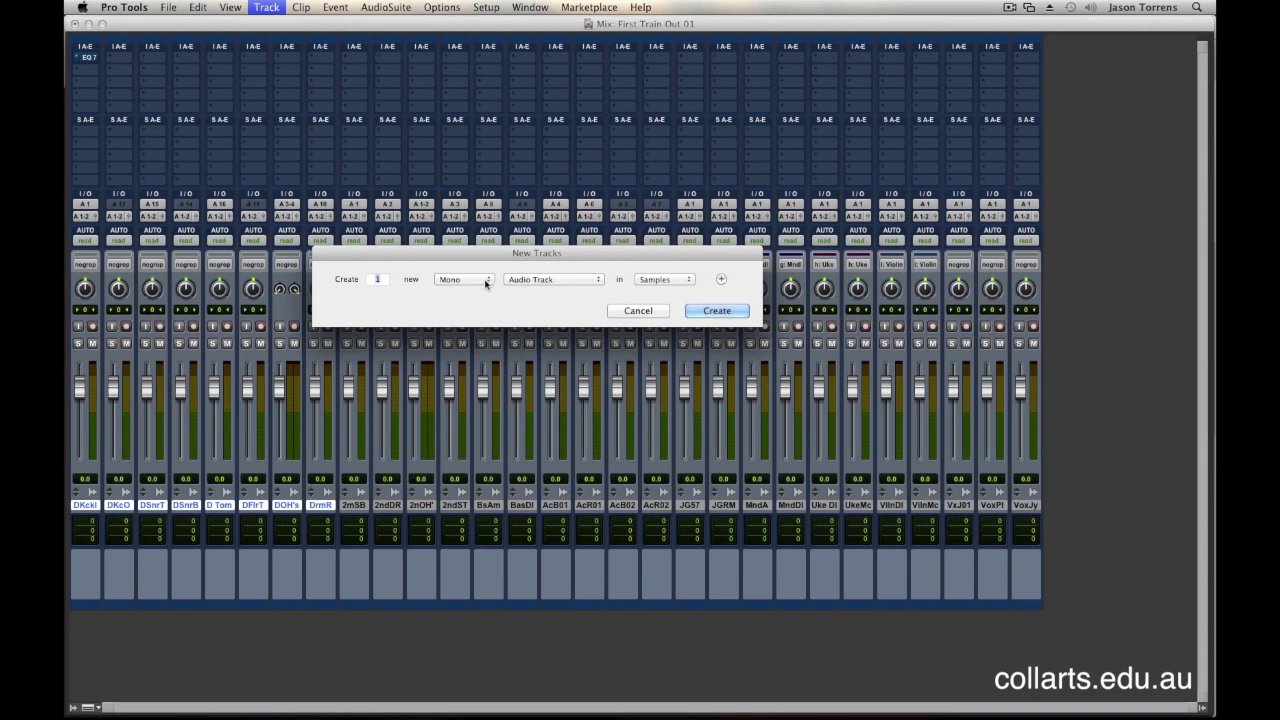
- Create one new stereo Aux Input track
click(482, 289)
click(548, 282)
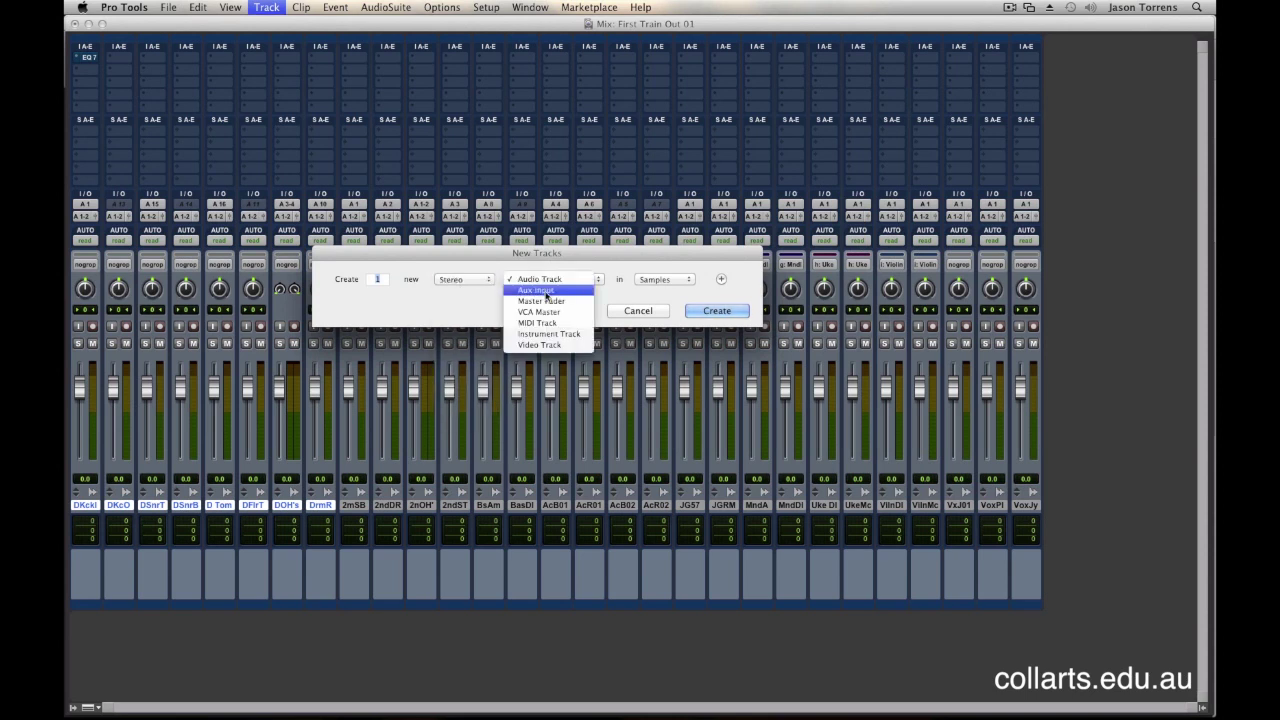
click(480, 281)
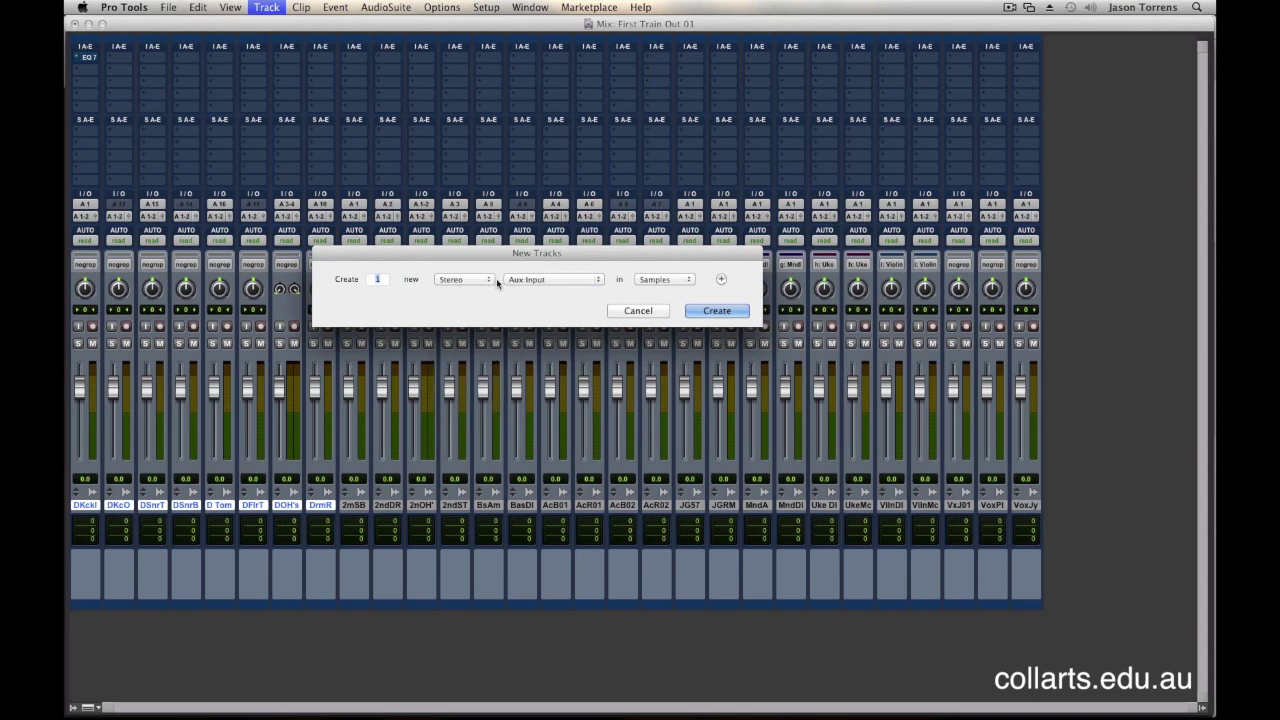
click(722, 310)
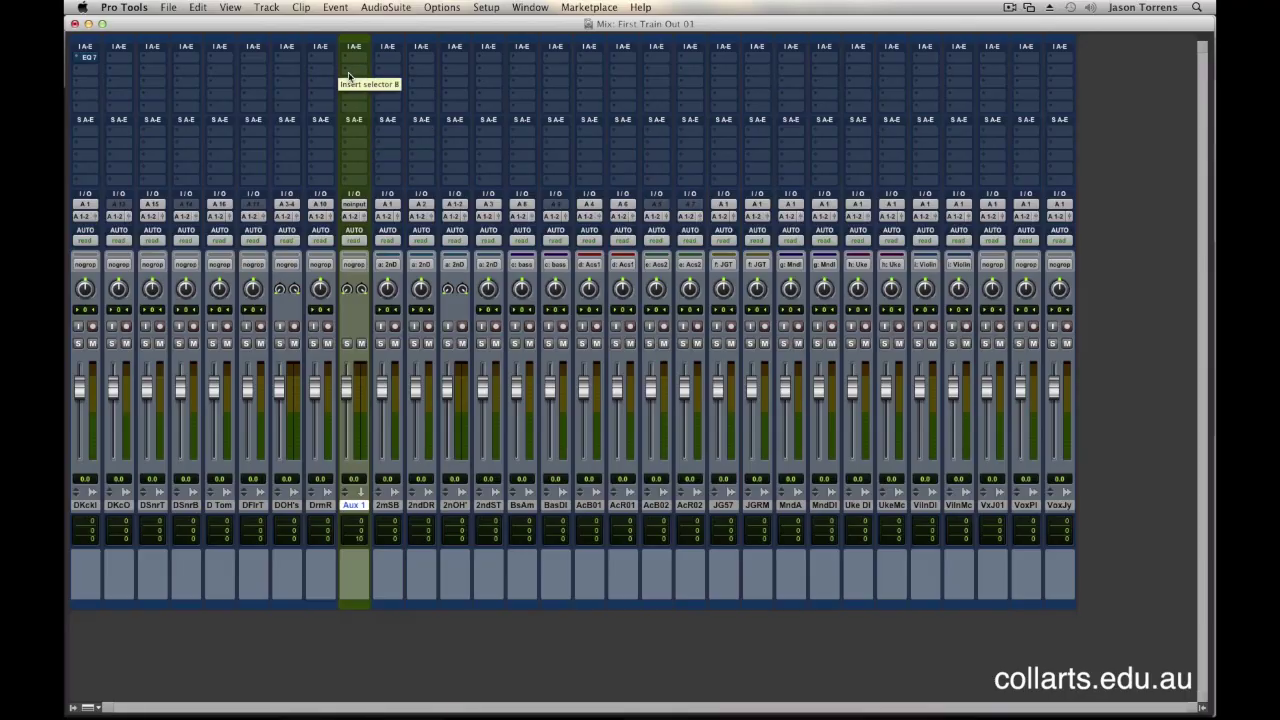
- Insert the multichannel Native D-Verb (stereo) reverb in Aux 1's second insert slot and move its window clear of the track
click(354, 72)
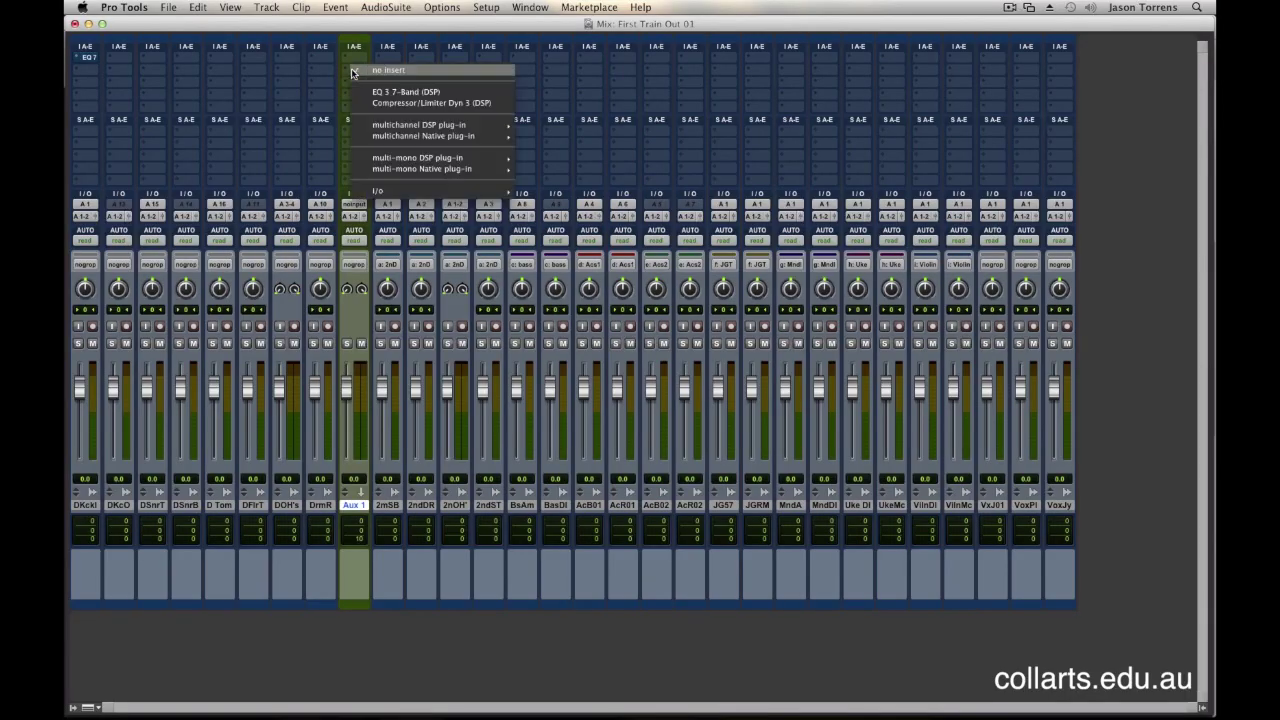
mouse_move(430, 136)
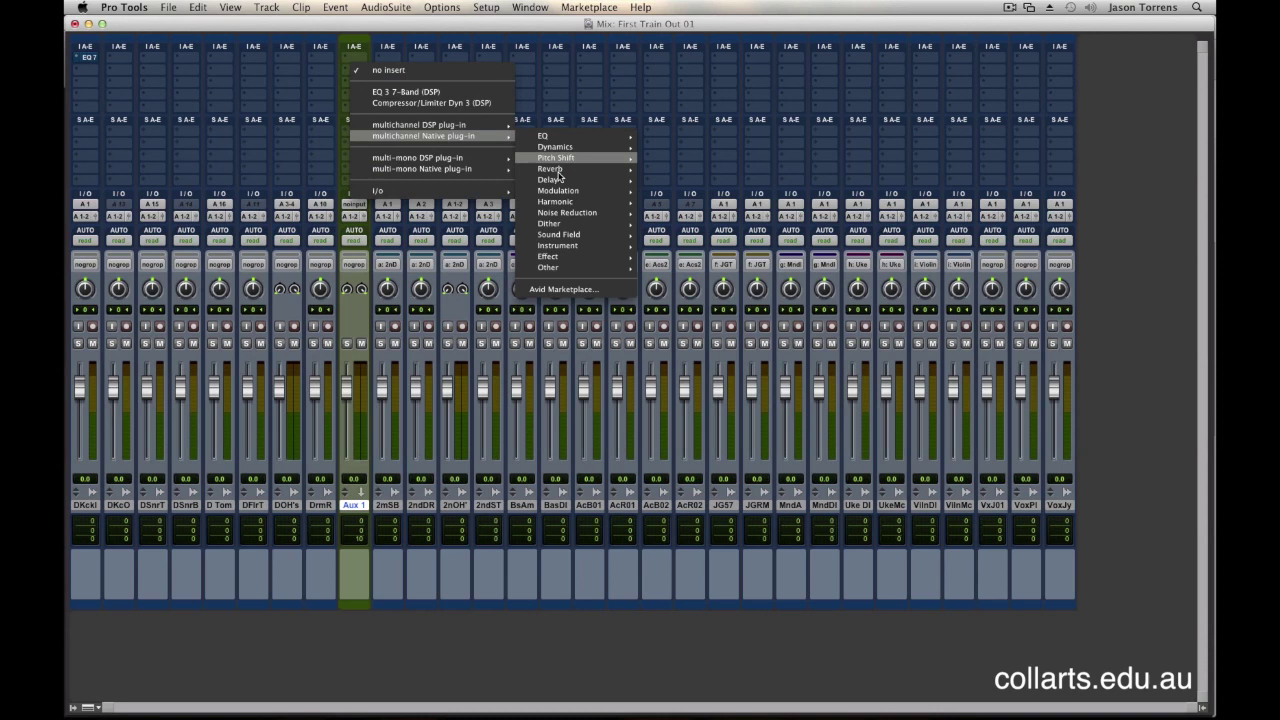
mouse_move(571, 171)
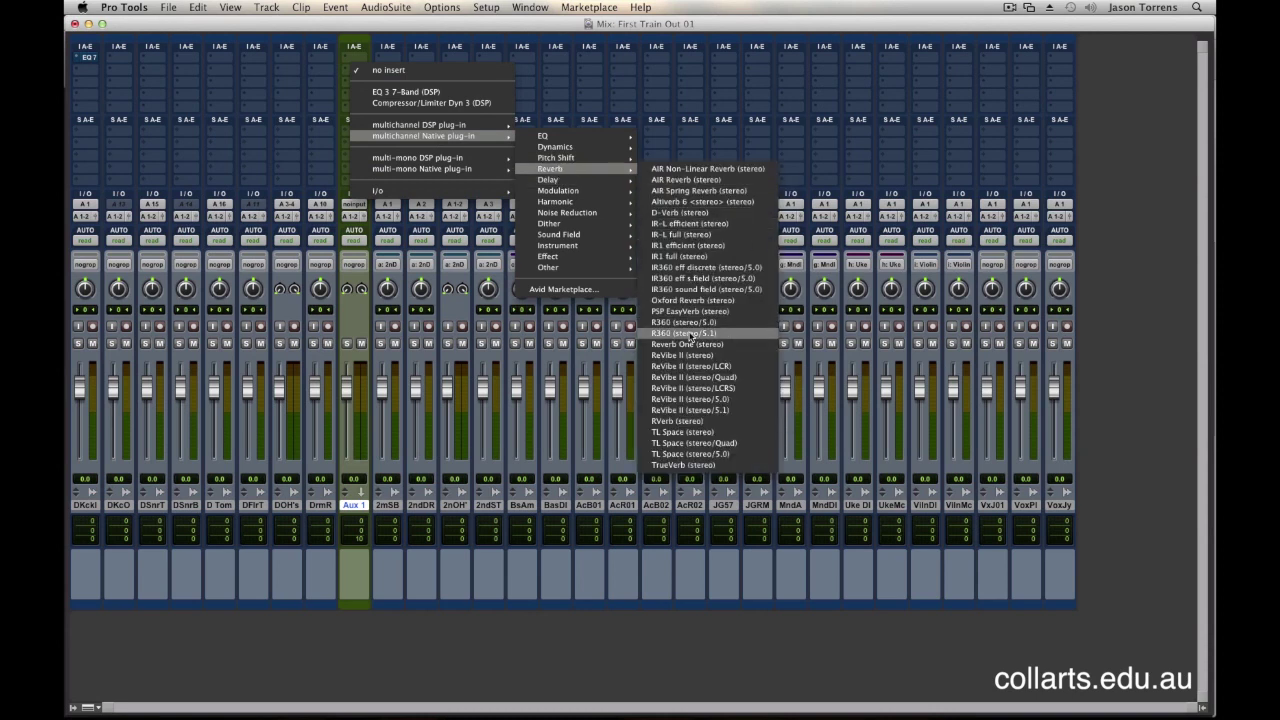
click(679, 214)
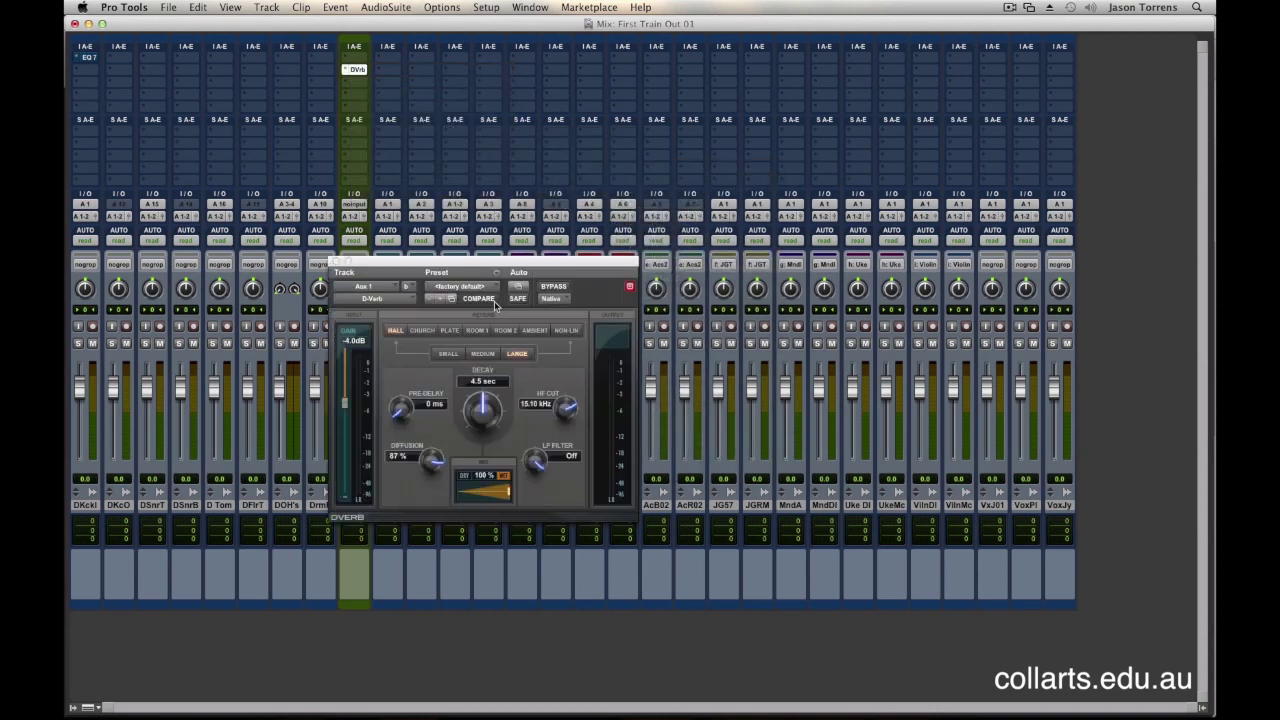
drag(477, 270, 750, 108)
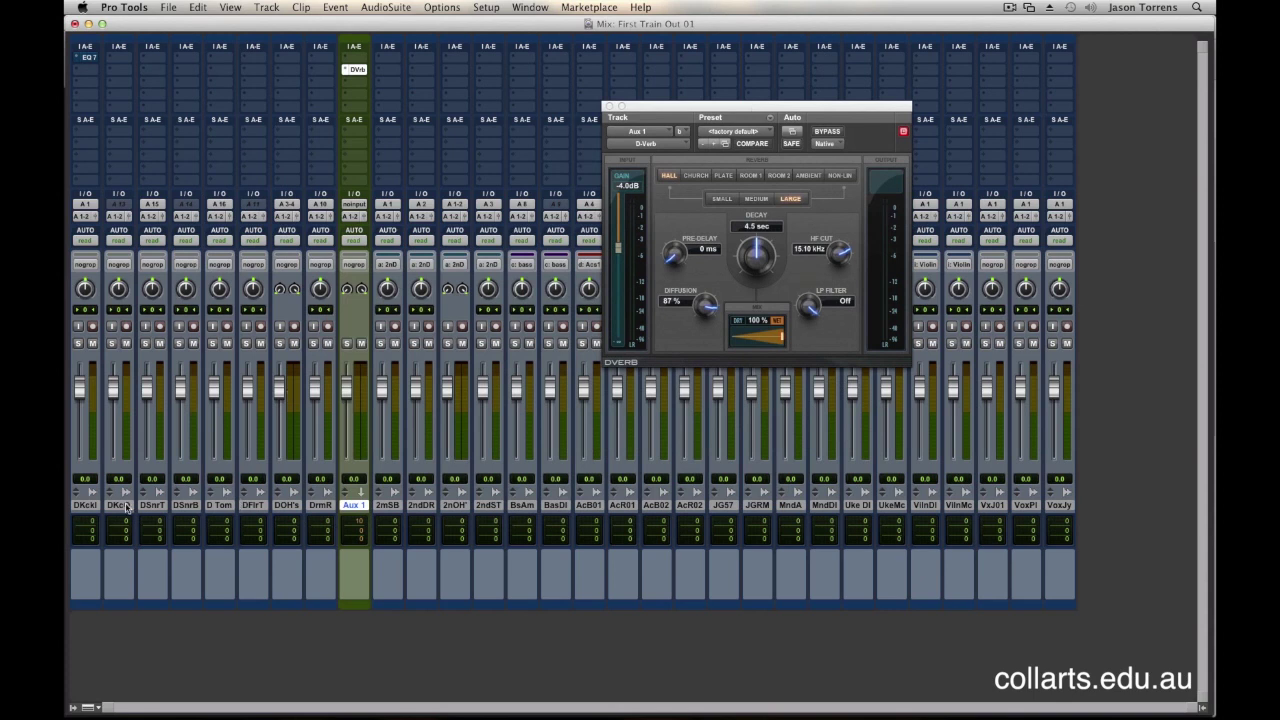
- Add a send from the snare top track to the Verb (Stereo) bus
click(150, 506)
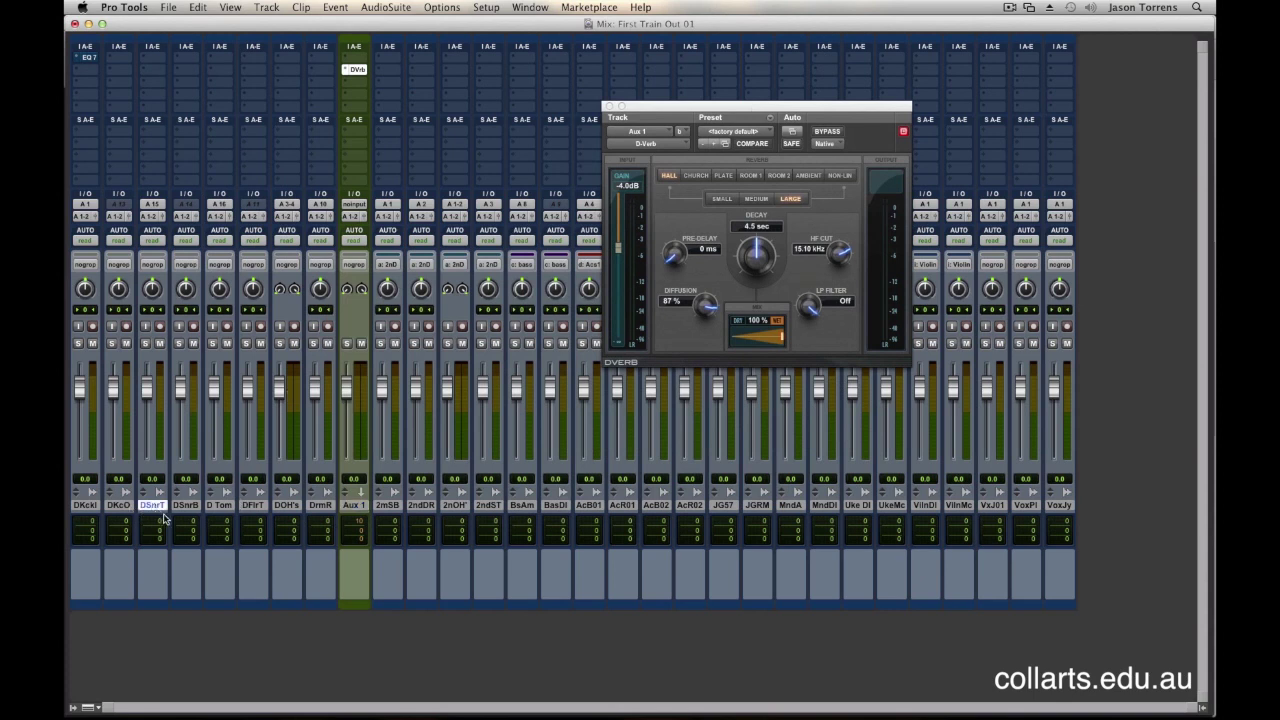
click(153, 135)
mouse_move(183, 168)
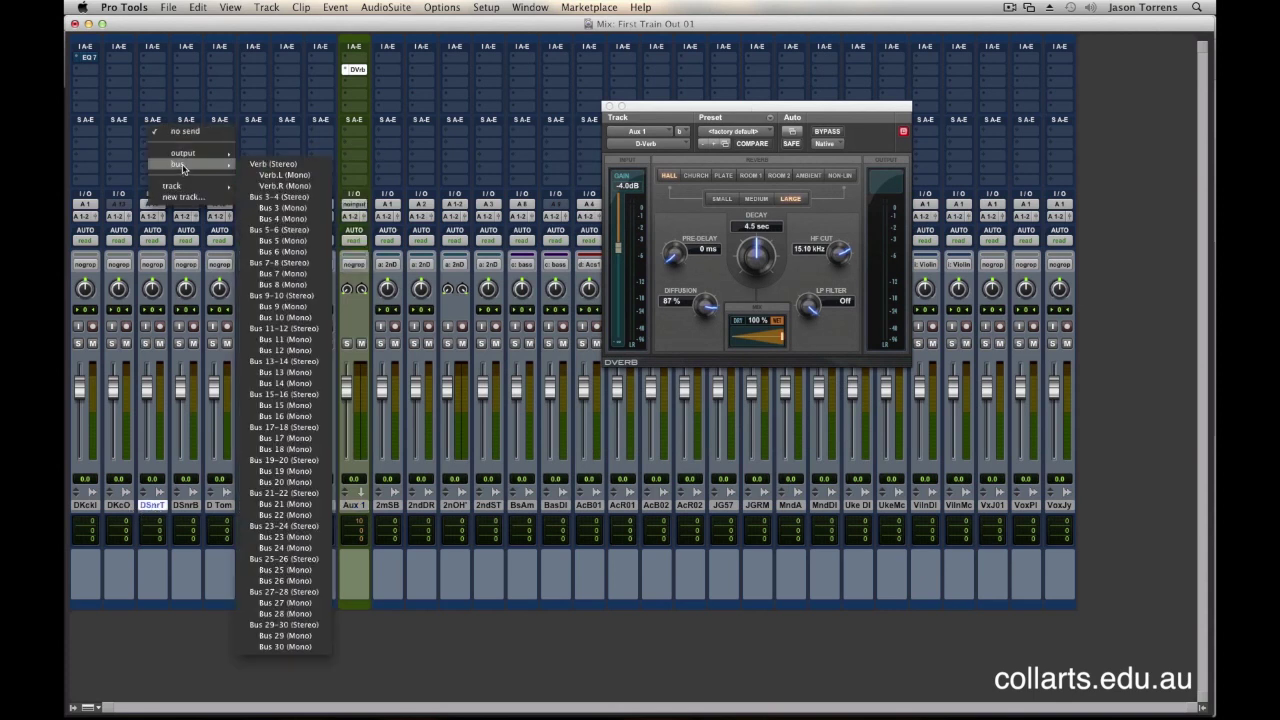
click(271, 164)
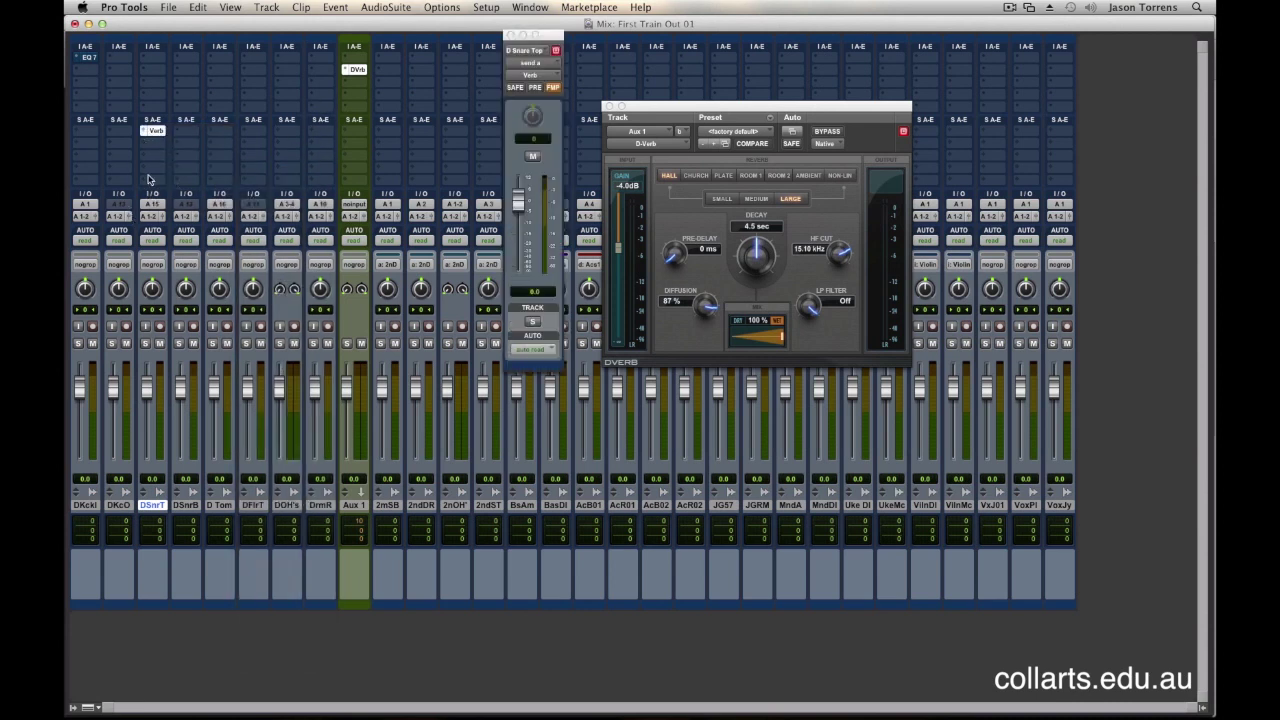
- Set the input of the Aux 1 track to the Verb (Stereo) bus
click(358, 203)
mouse_move(371, 240)
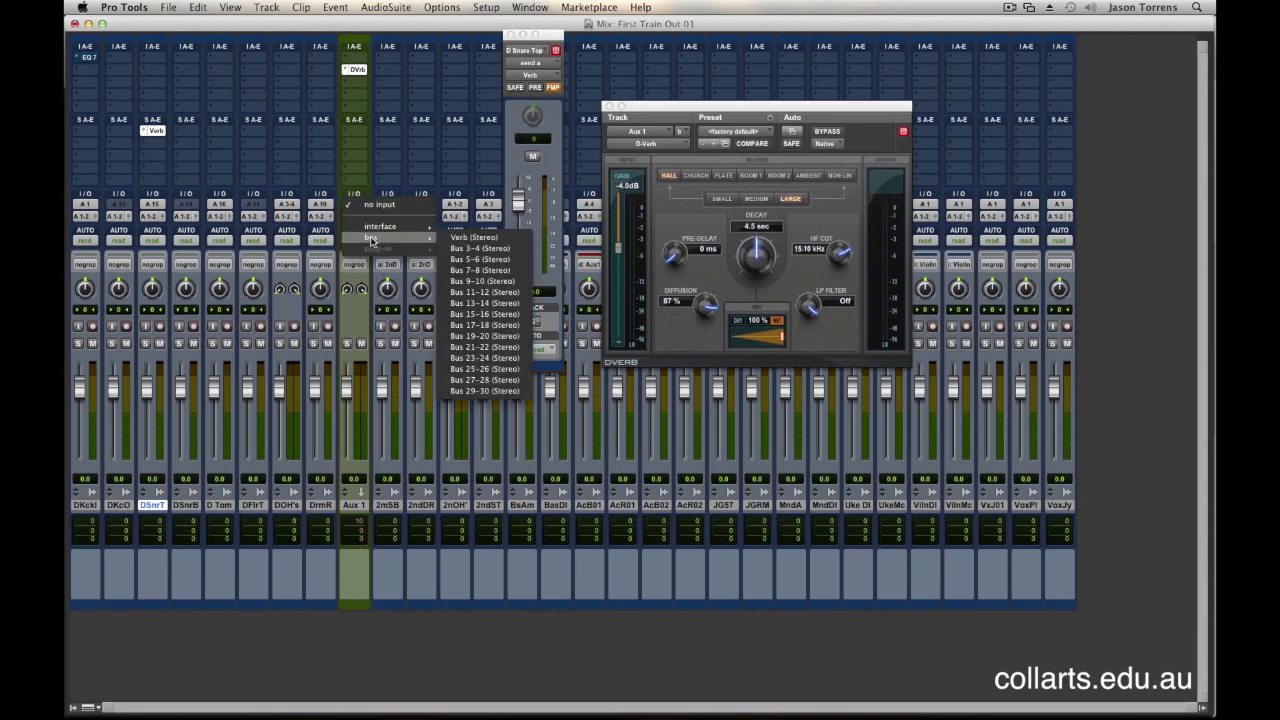
click(477, 238)
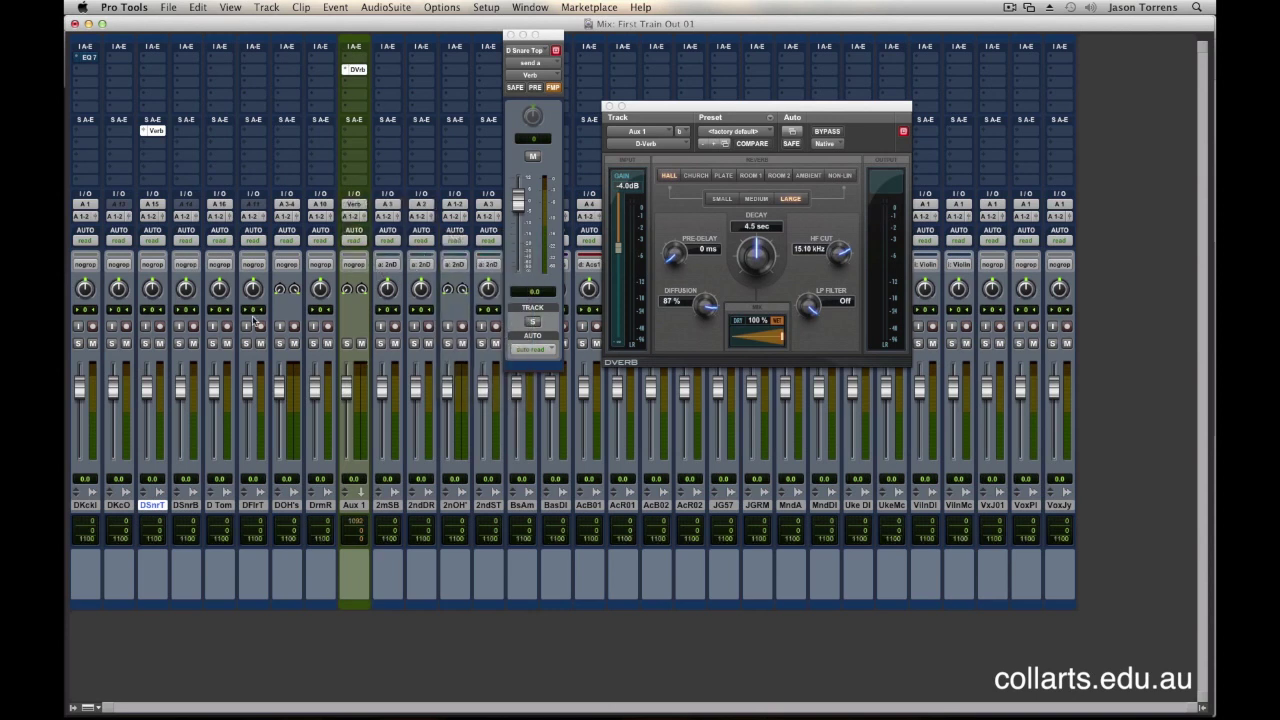
- Solo the snare top track and play the song from within the first drum section, returning to the Mix window
click(144, 344)
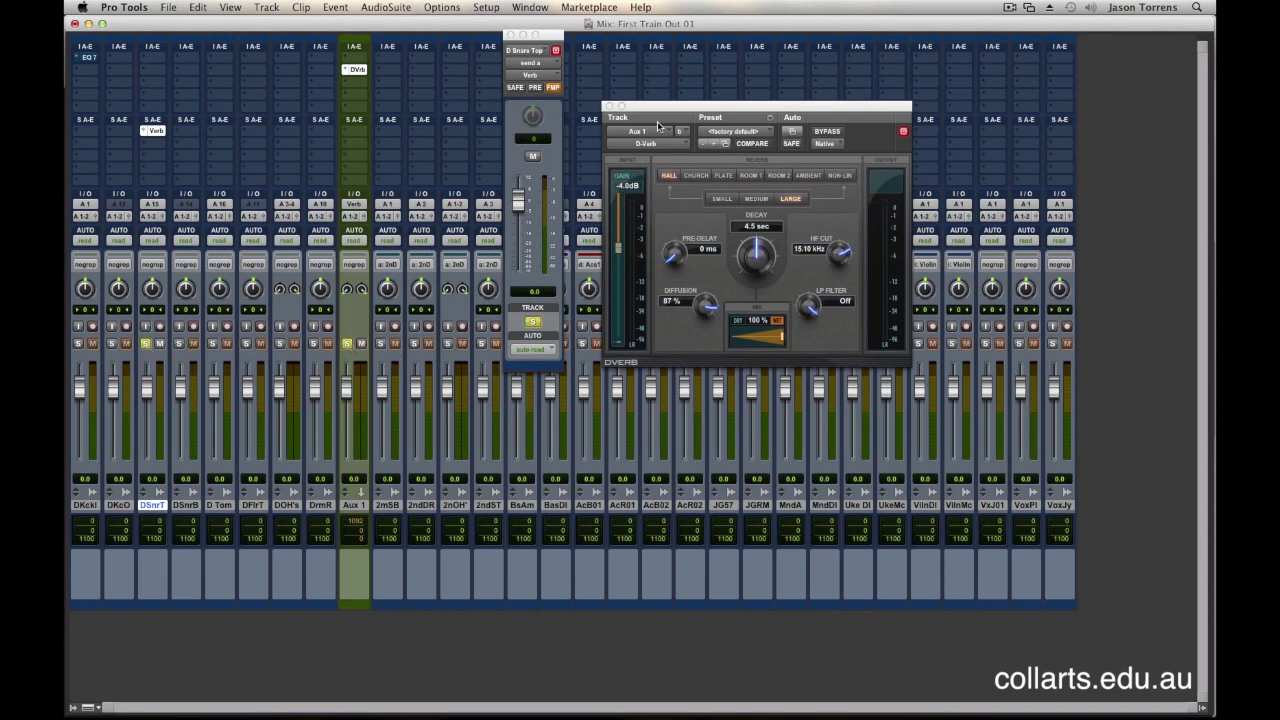
key(super+equal)
scroll(377, 243, up, 5)
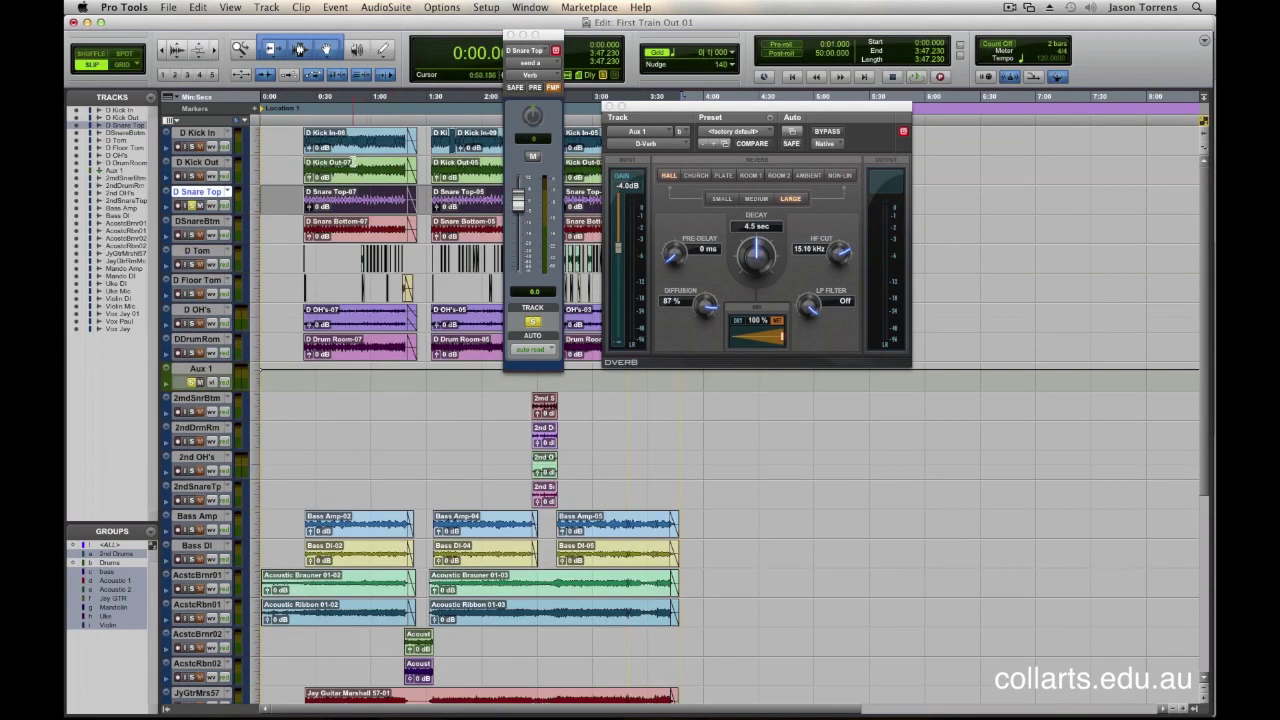
click(355, 188)
double_click(355, 188)
key(super+equal)
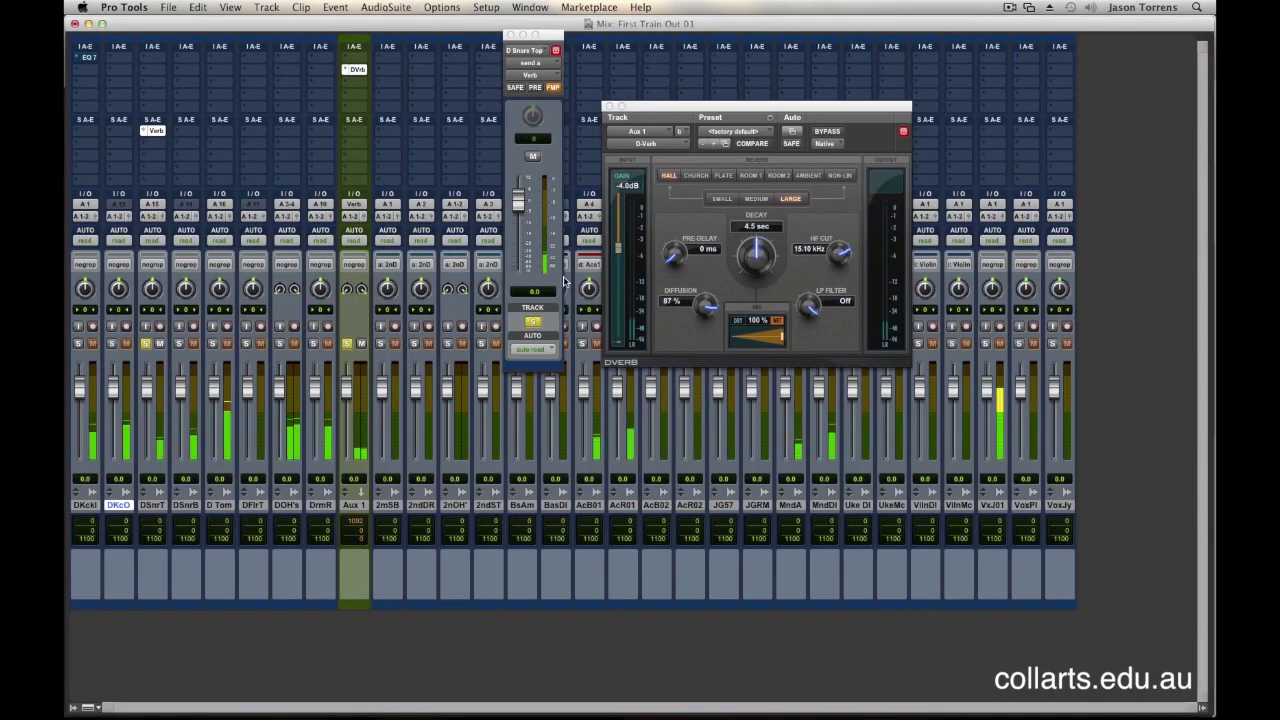
- Raise the Aux 1 fader to +1.0 dB and the snare top's Verb send level to +0.3 dB
mouse_move(346, 389)
mouse_down()
mouse_move(346, 363)
mouse_move(349, 466)
mouse_move(349, 394)
mouse_up()
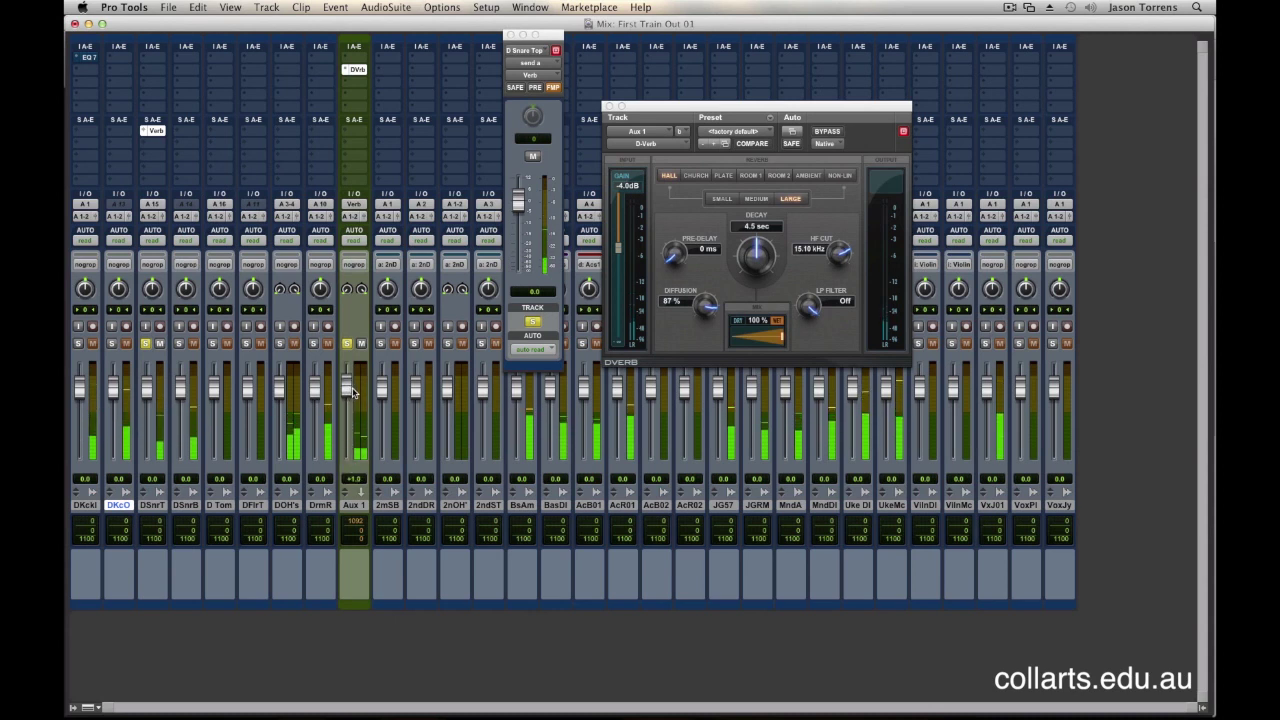
drag(547, 36, 415, 36)
click(153, 131)
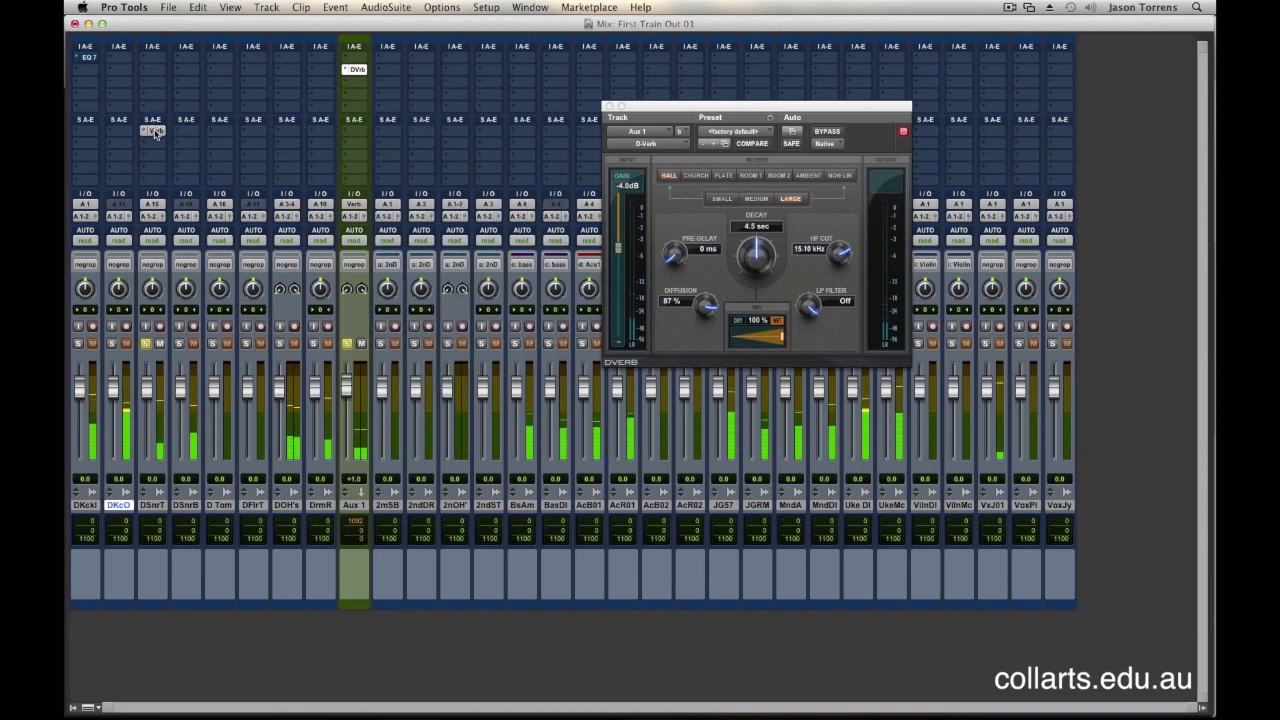
click(153, 131)
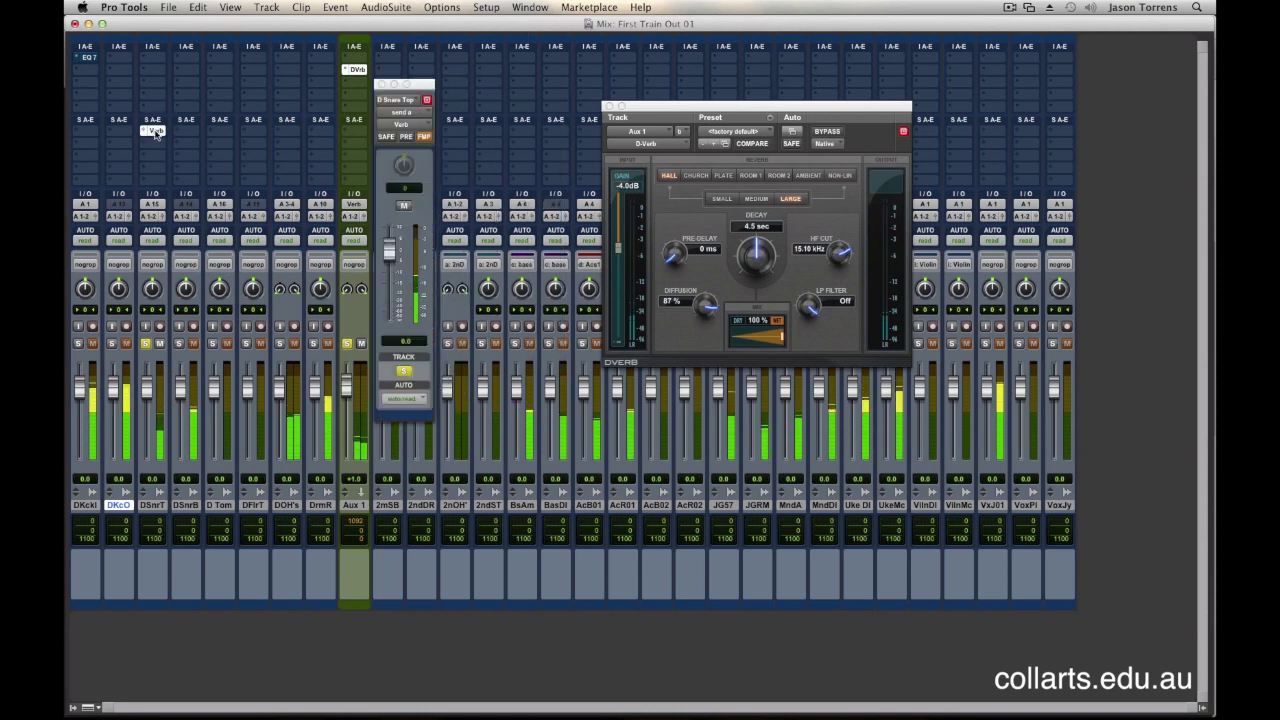
mouse_move(389, 252)
mouse_down()
mouse_move(393, 323)
mouse_move(401, 254)
mouse_up()
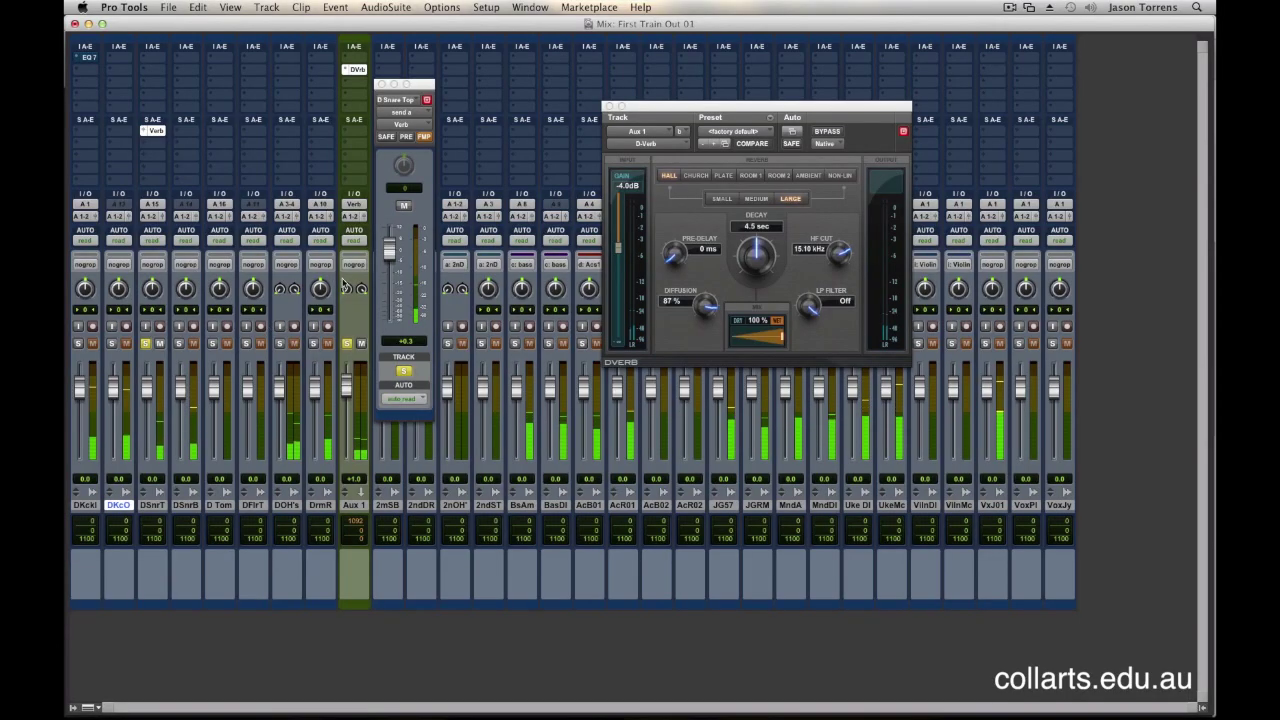
- Add sends to the Verb (Stereo) bus on the D Tom and floor tom tracks
click(220, 505)
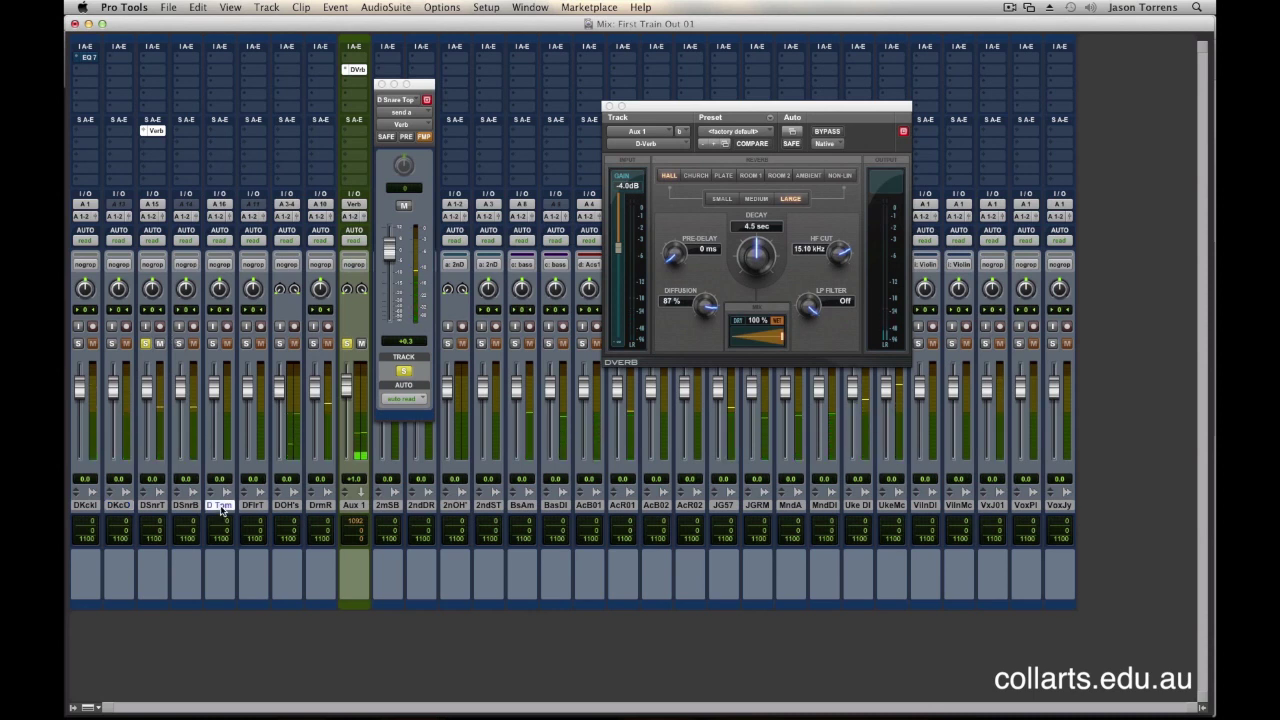
shift+click(254, 505)
click(222, 133)
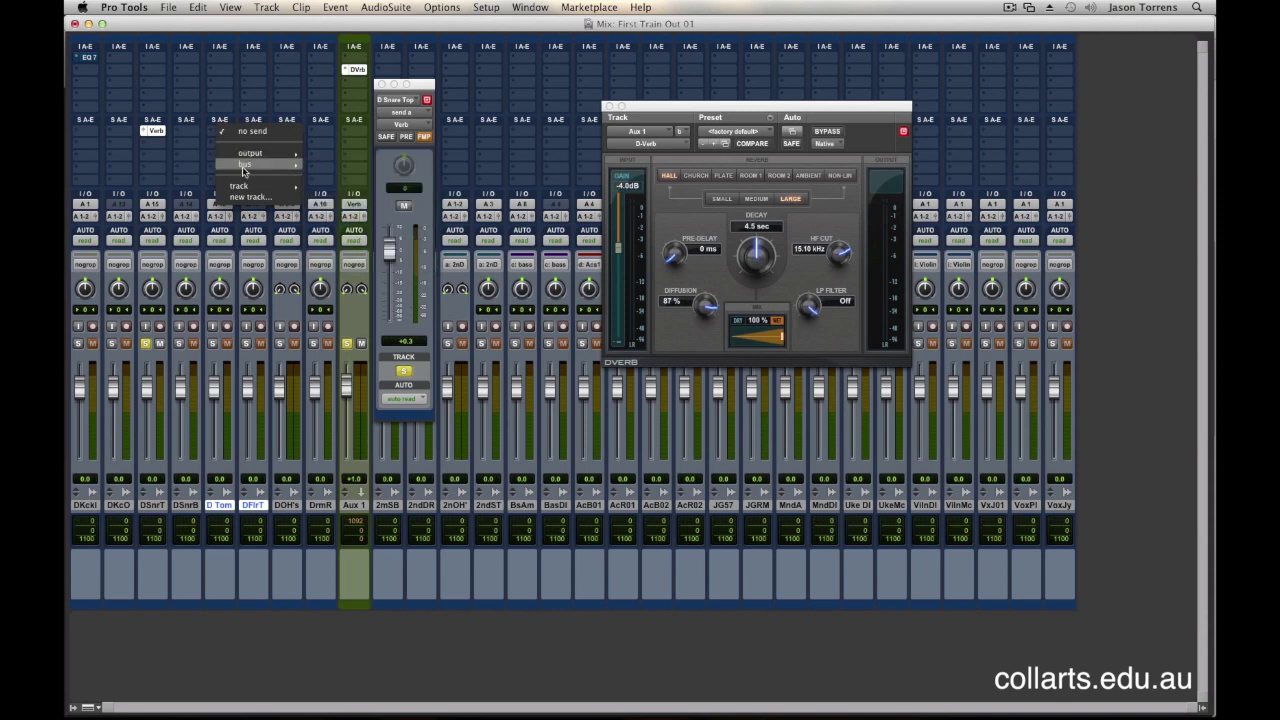
mouse_move(255, 164)
click(338, 164)
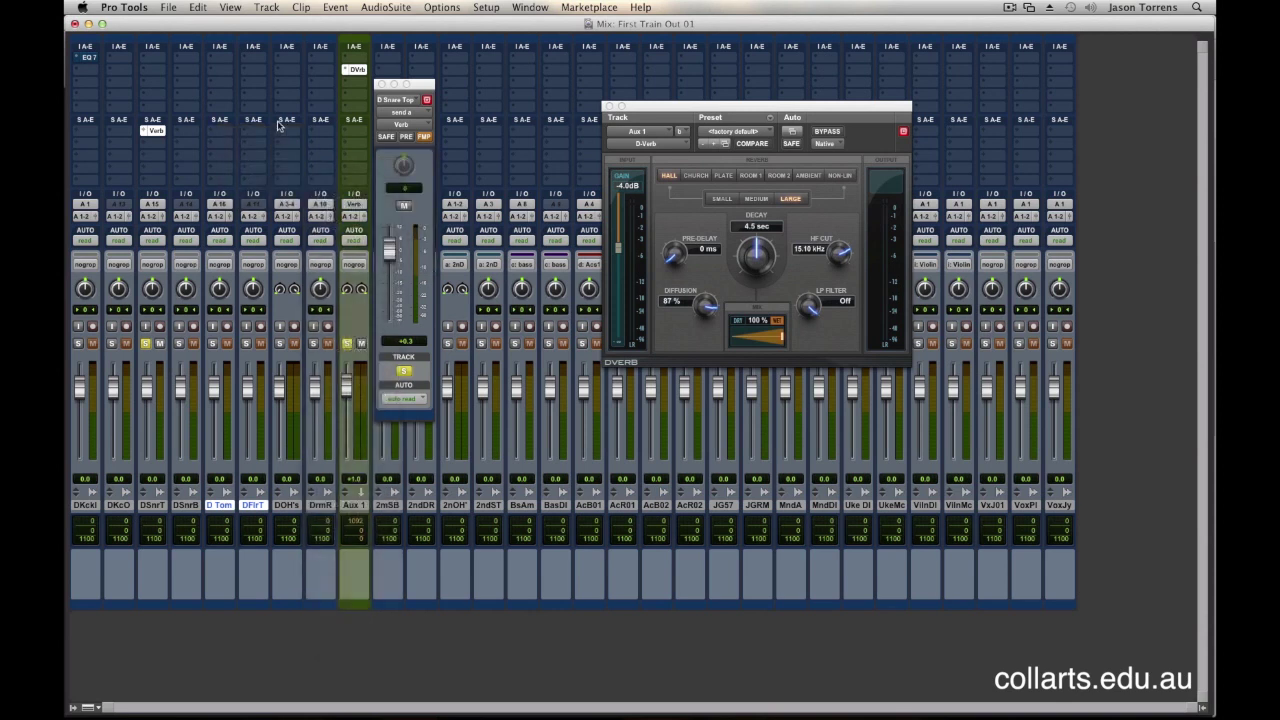
click(254, 131)
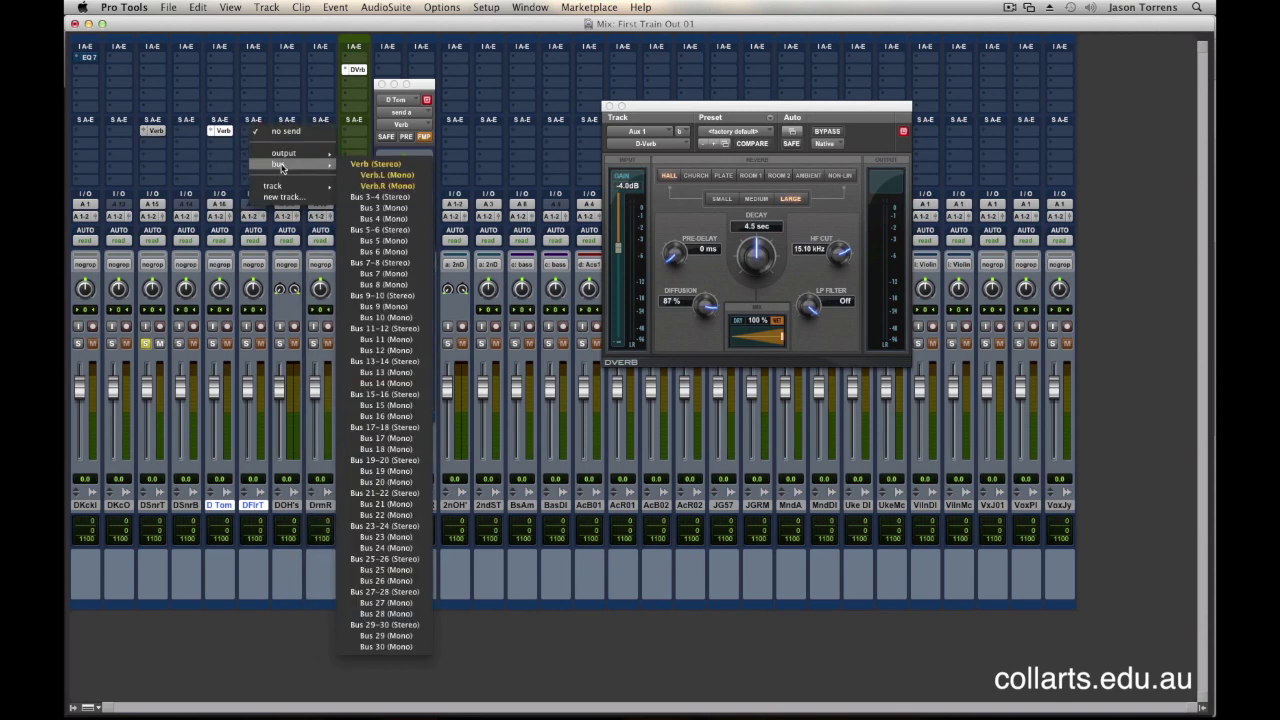
click(357, 138)
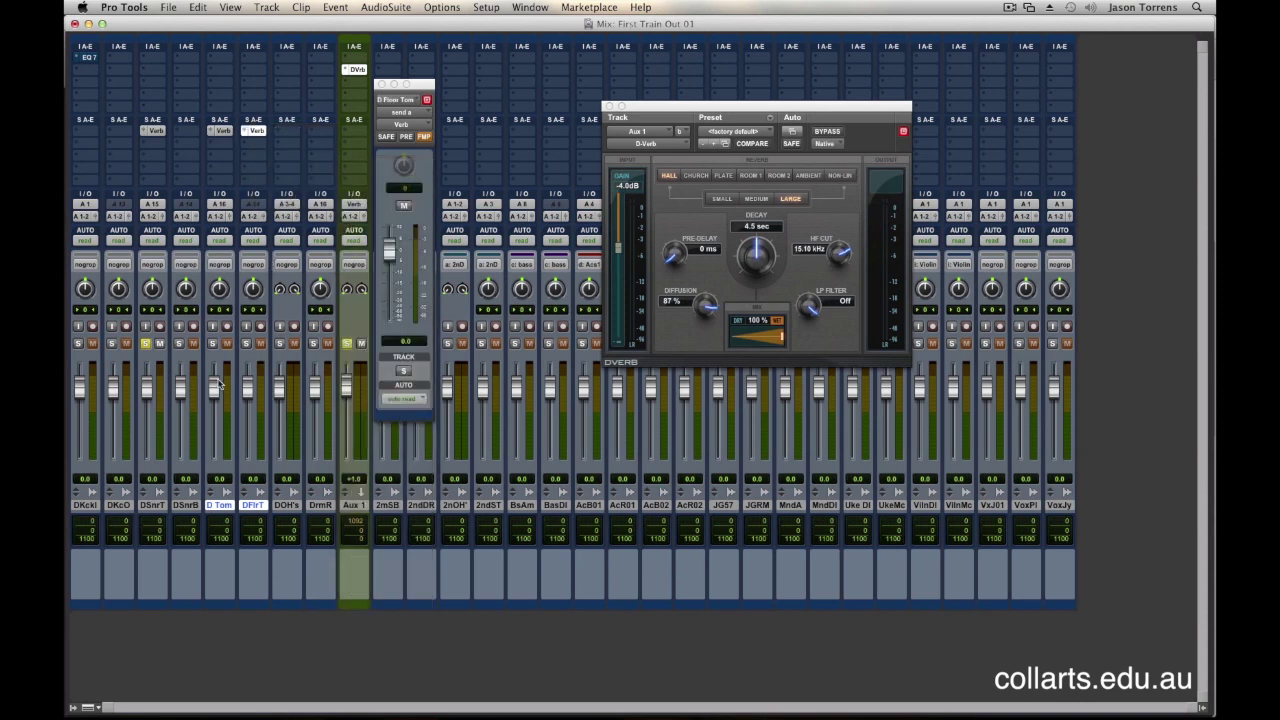
- Solo the tom tracks and play back a passage with tom hits, closing the floor tom's send window
click(246, 343)
key(super+equal)
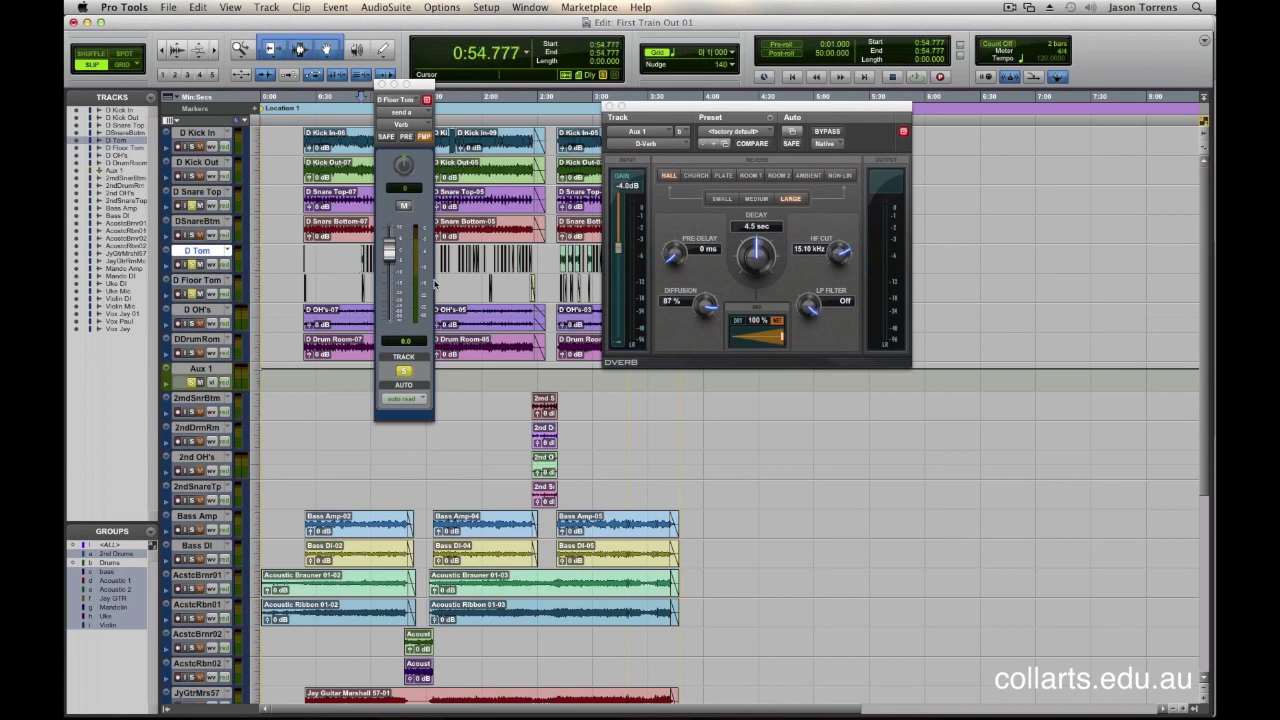
key(super+equal)
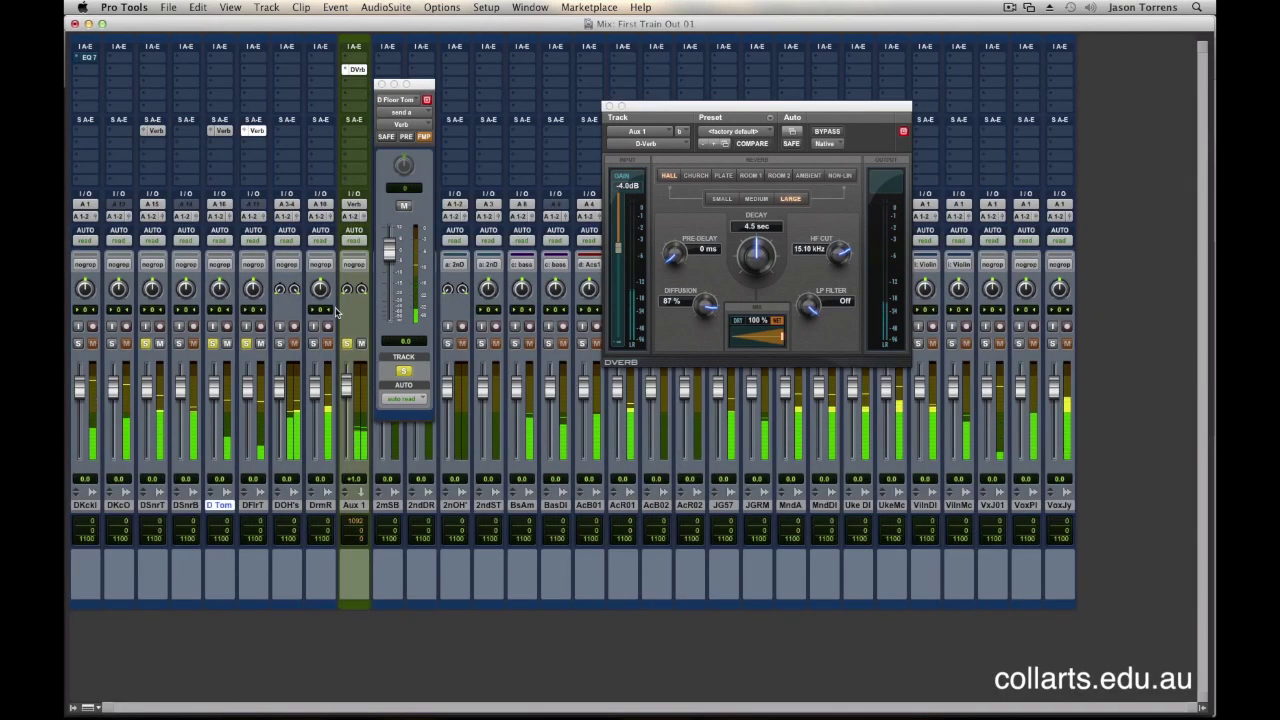
click(379, 84)
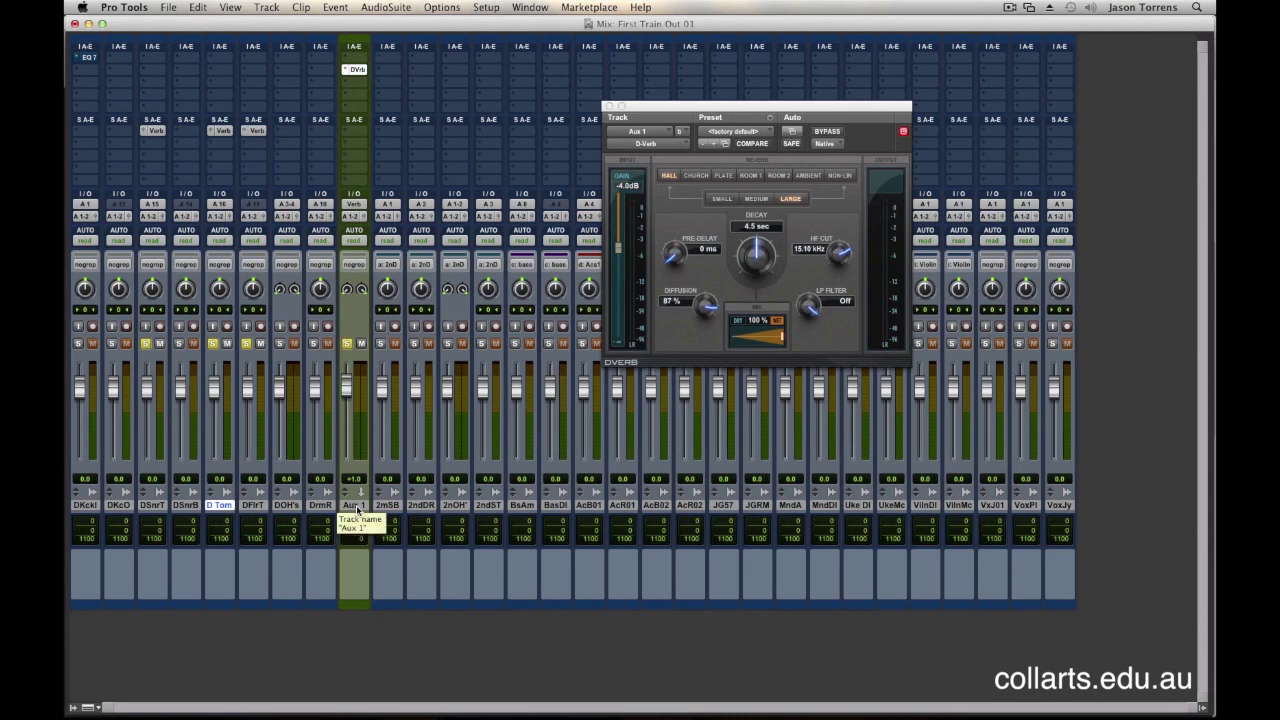
- Rename the Aux 1 track as Verb and close the D-Verb plug-in window
double_click(355, 505)
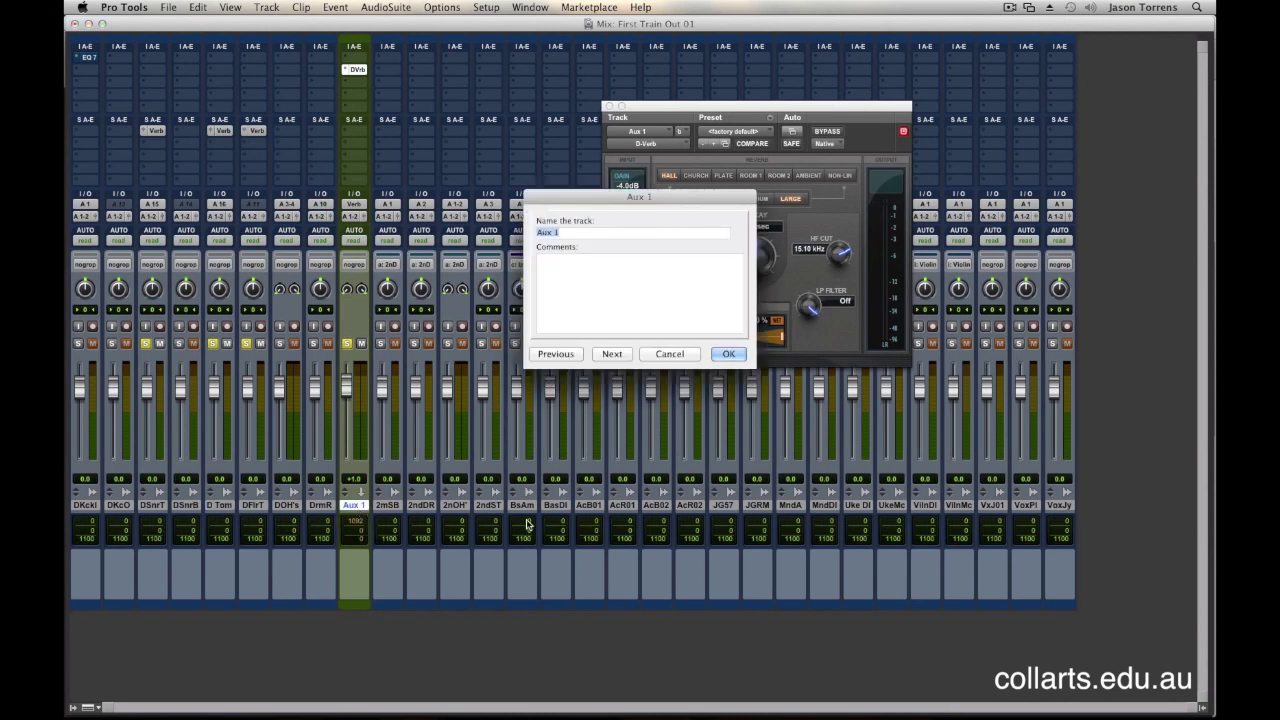
text(Verb)
key(Return)
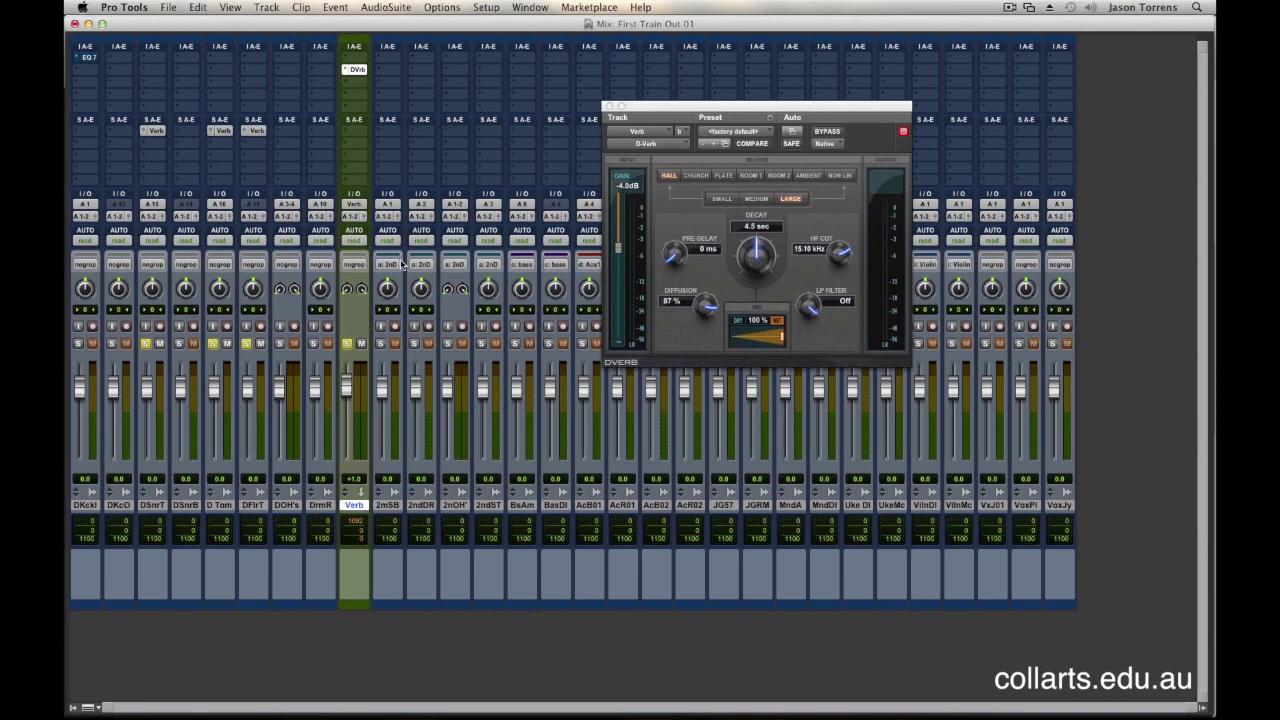
key(super+w)
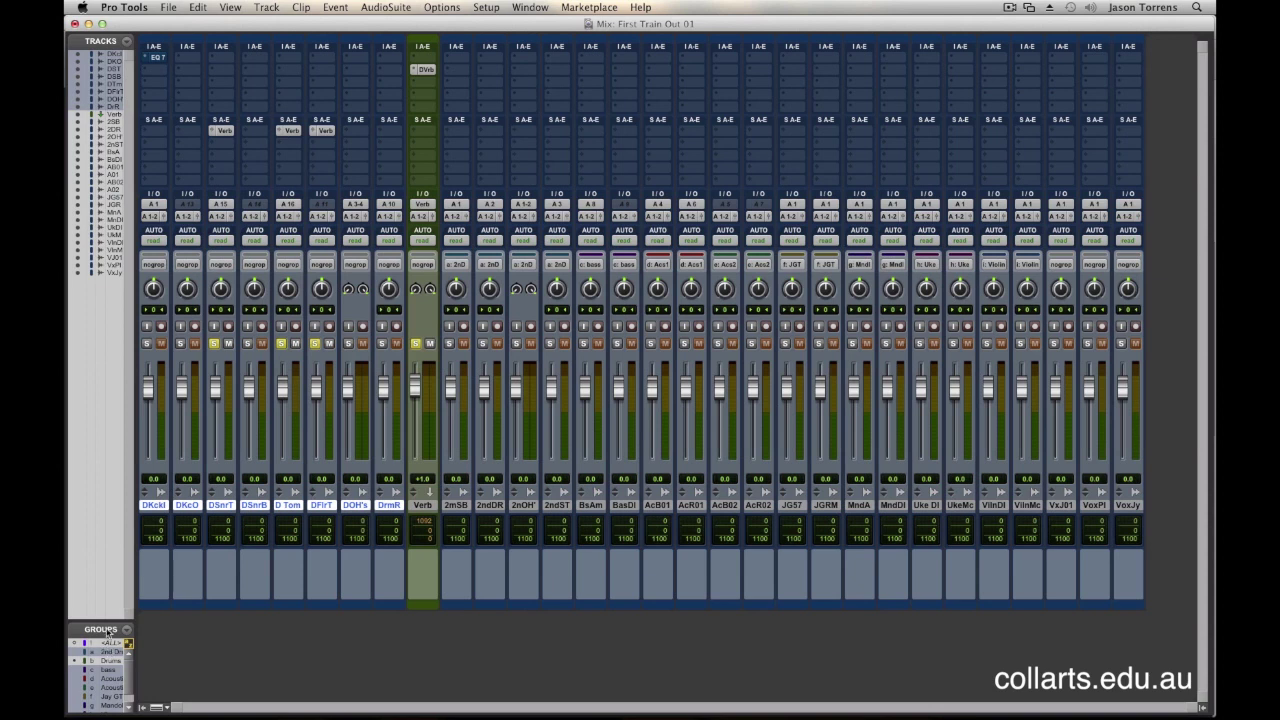
- Enlarge the groups list and enable the Drums group
drag(105, 621, 105, 517)
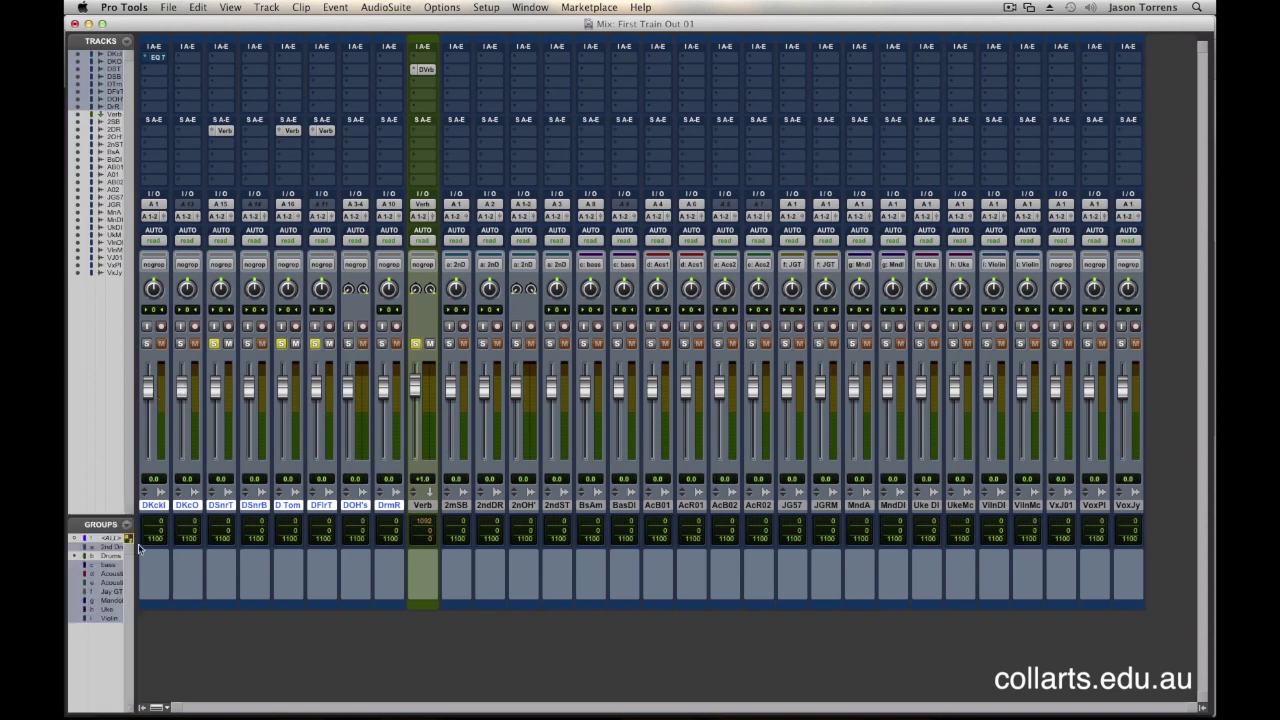
click(109, 556)
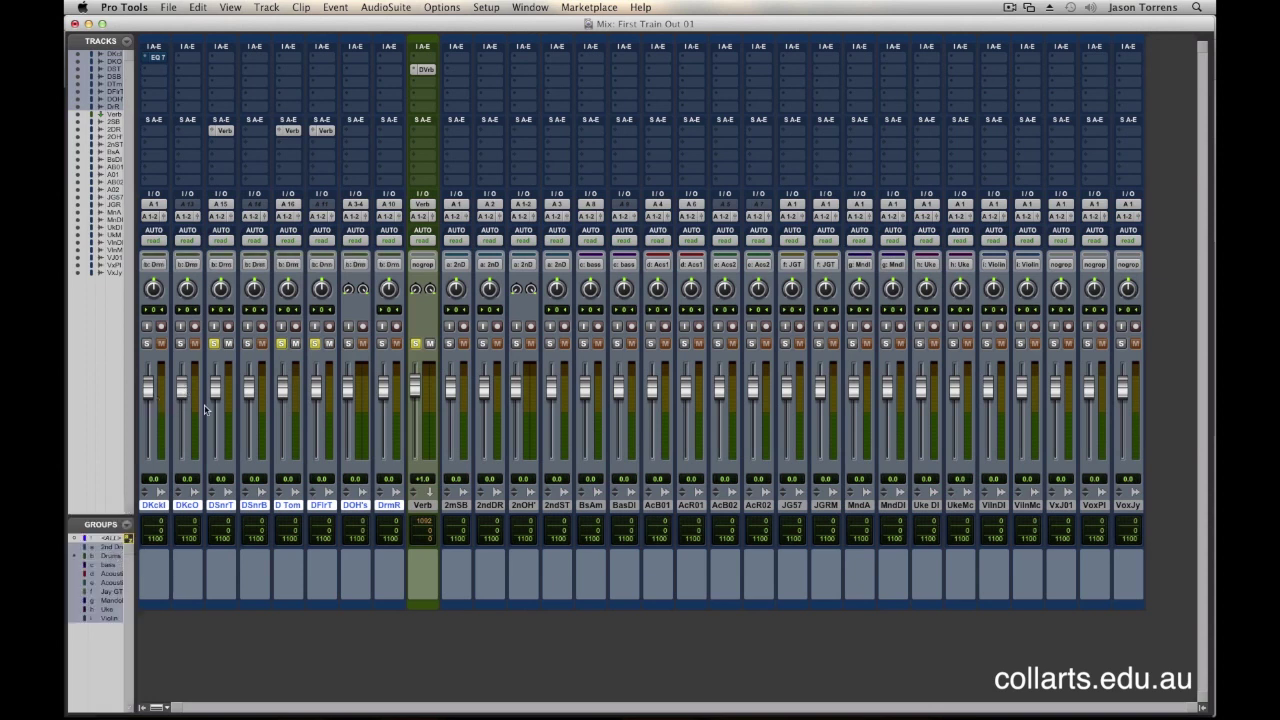
- Solo all tracks of the Drums group together and lower their faders to about -4.6 dB
click(215, 344)
click(282, 345)
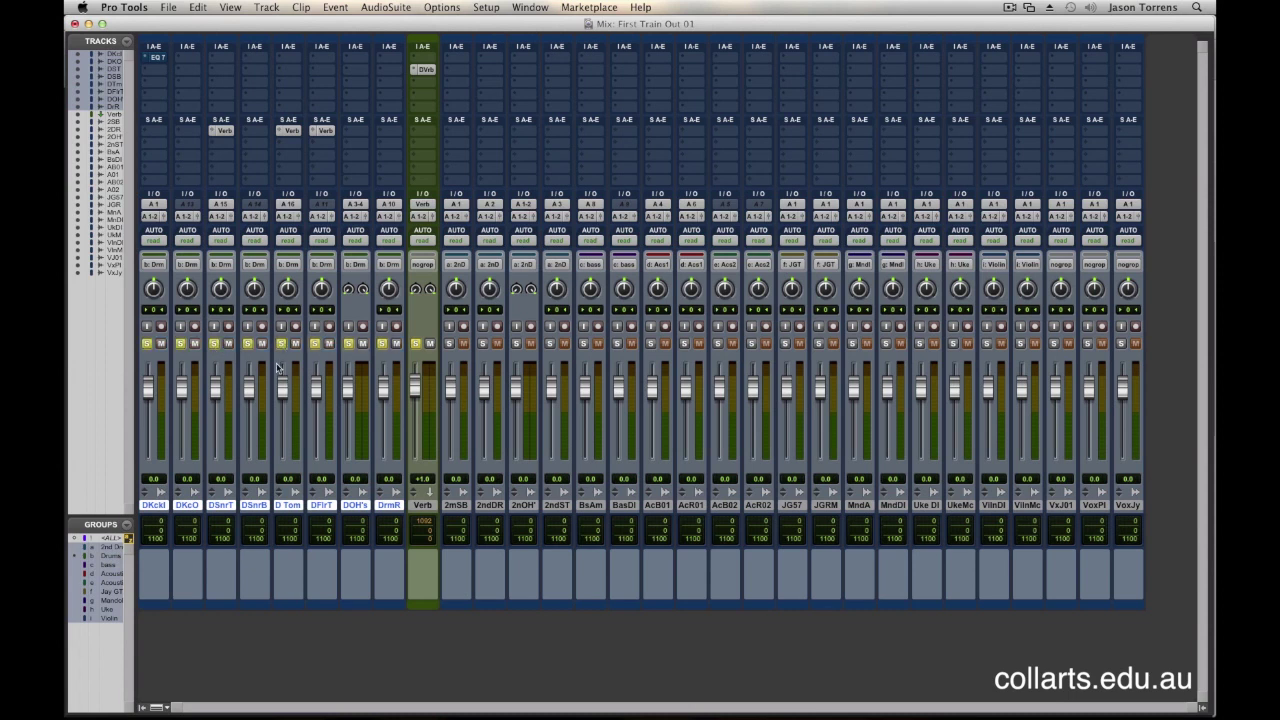
drag(285, 399, 287, 403)
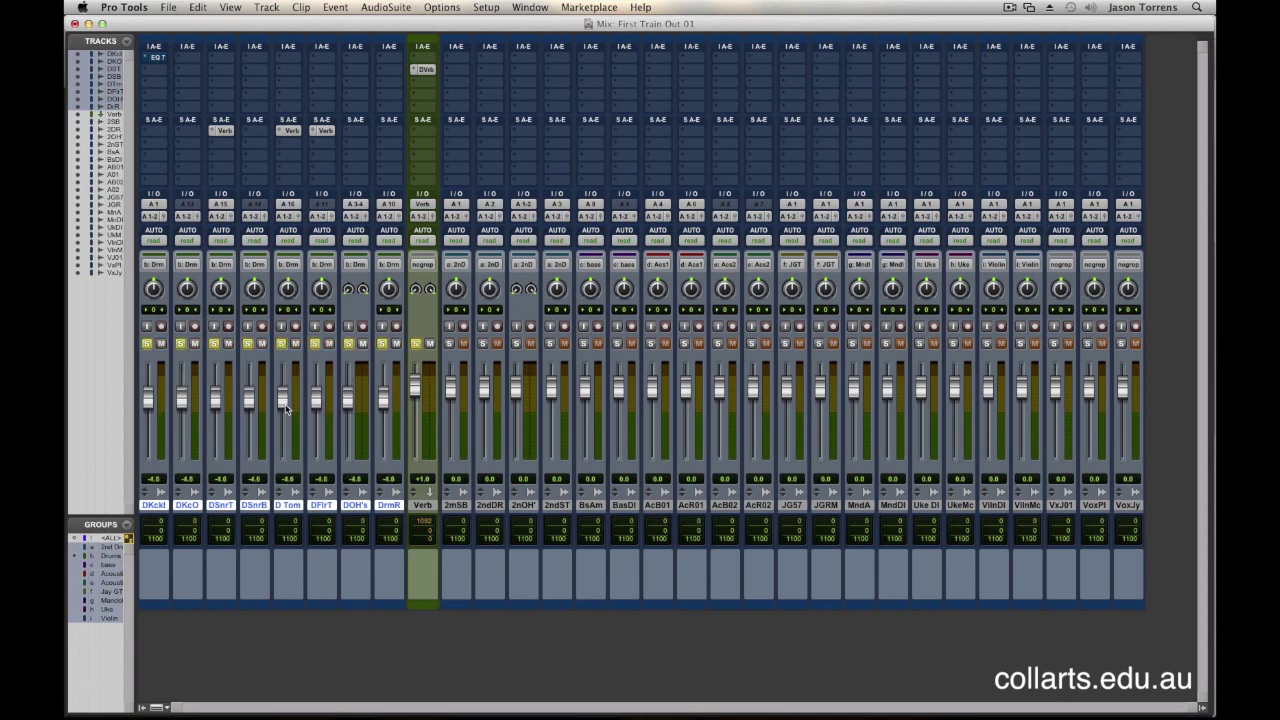
- Unsolo the Drums group tracks and raise their faders together to about -1.9 dB
click(284, 345)
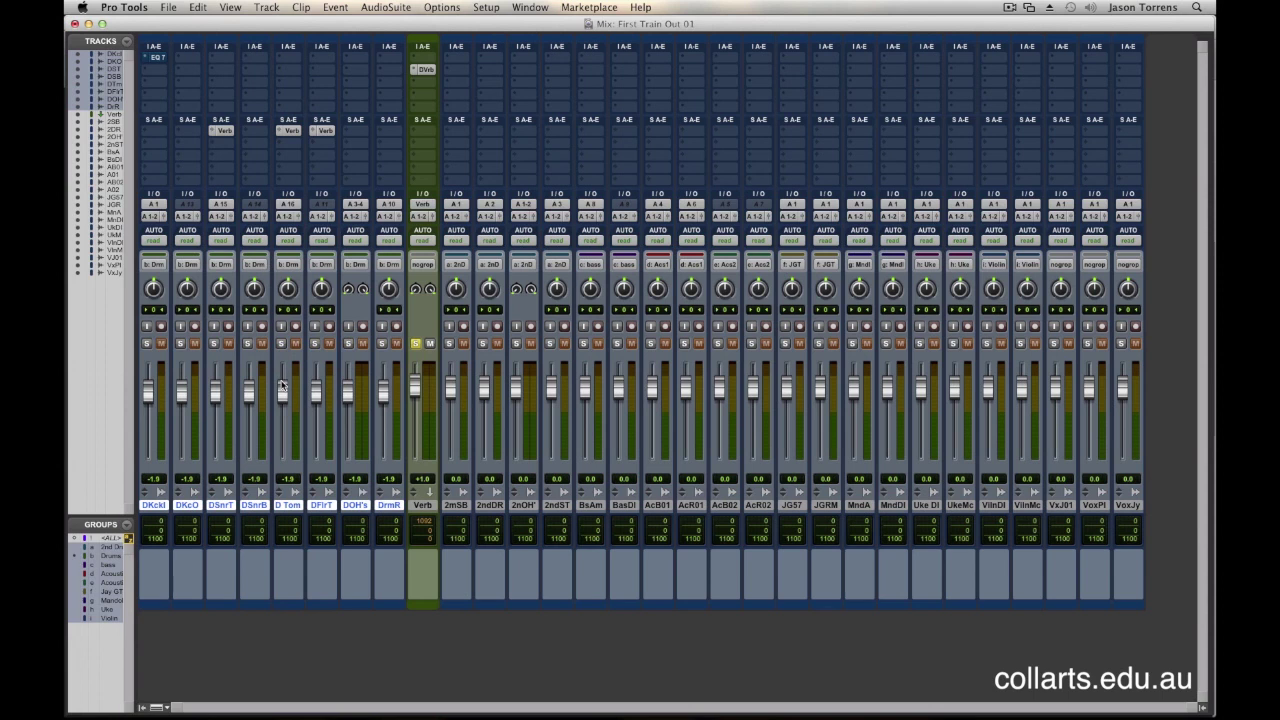
- Create one stereo Aux Input track directly after the Verb track and name it DUMS
click(421, 505)
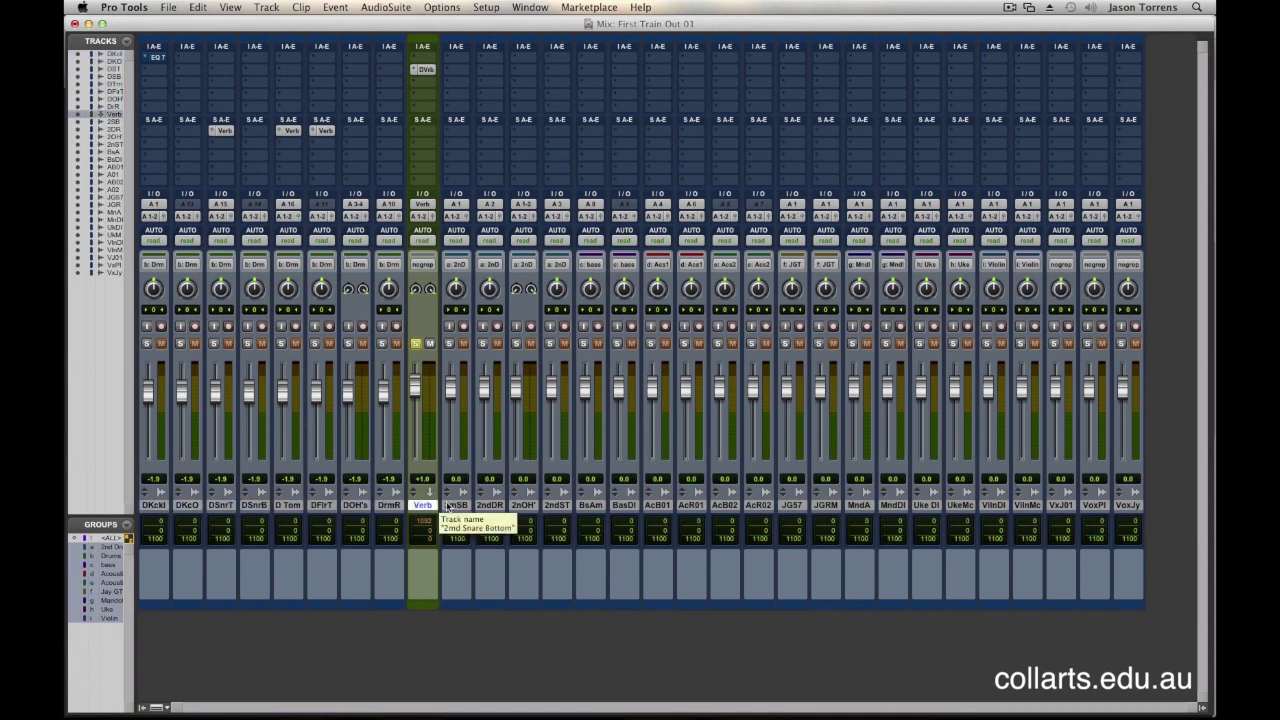
key(super+shift+n)
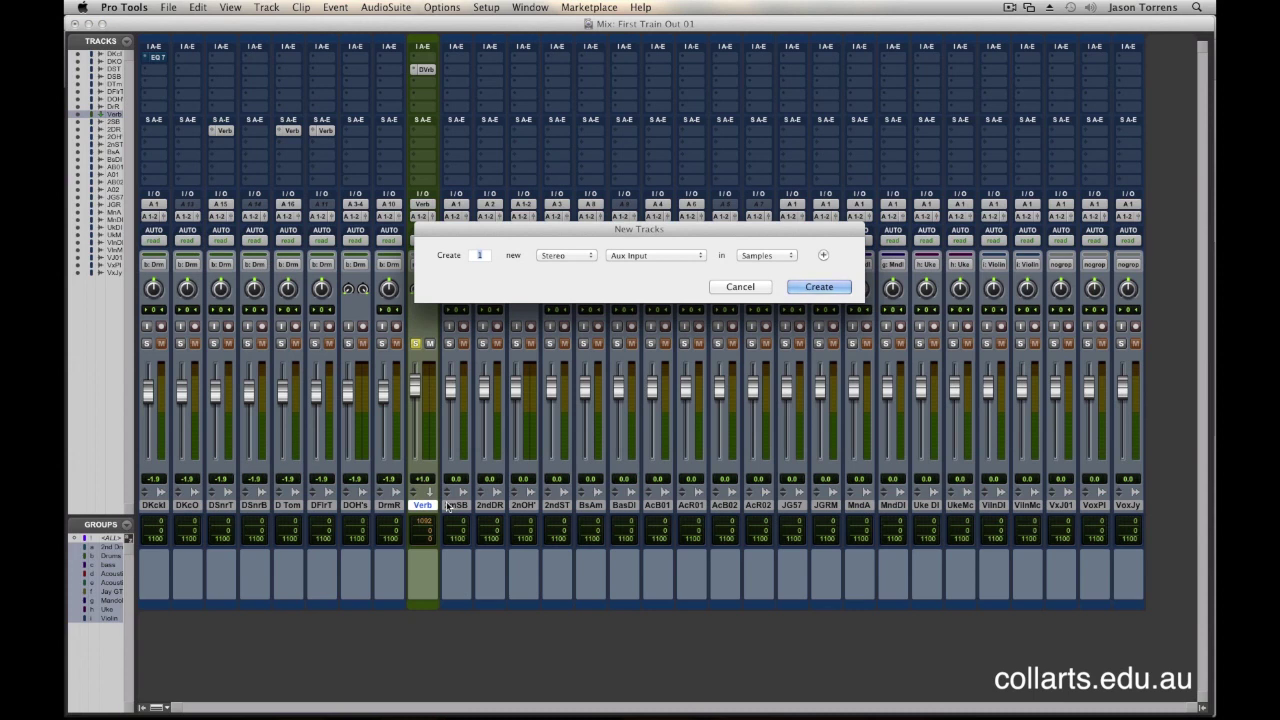
key(Escape)
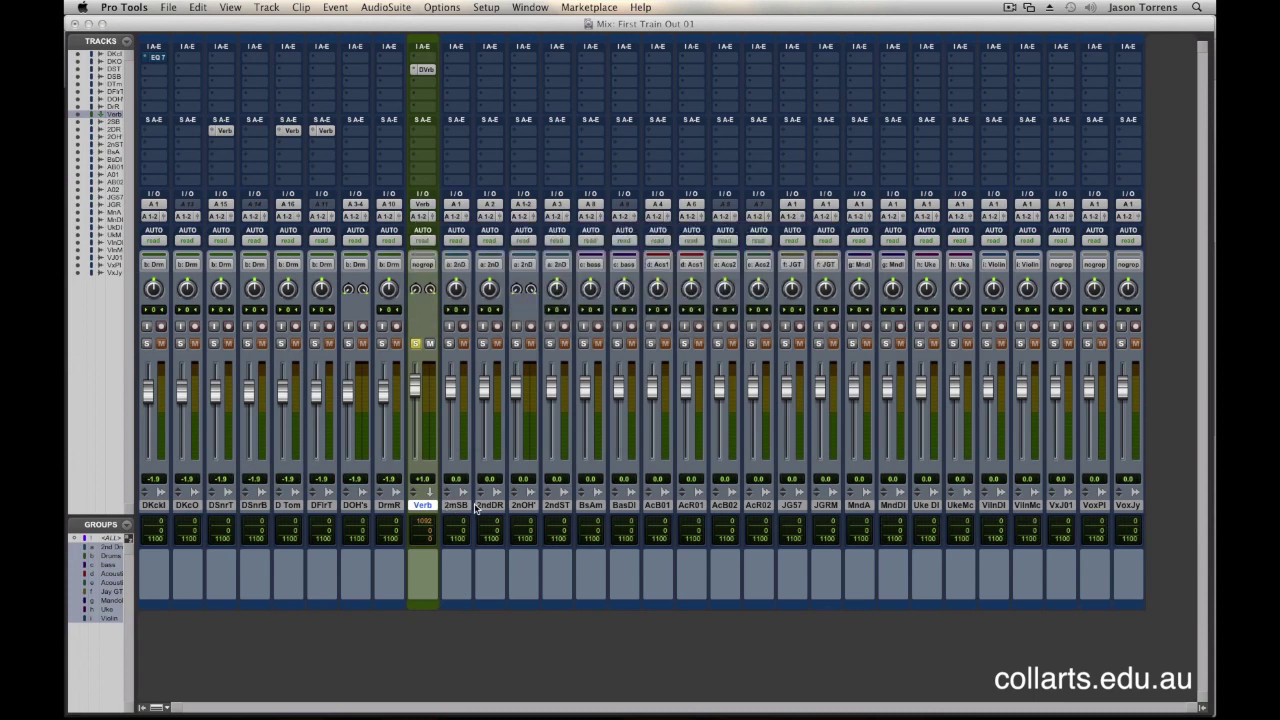
double_click(456, 505)
text(Delay)
key(Return)
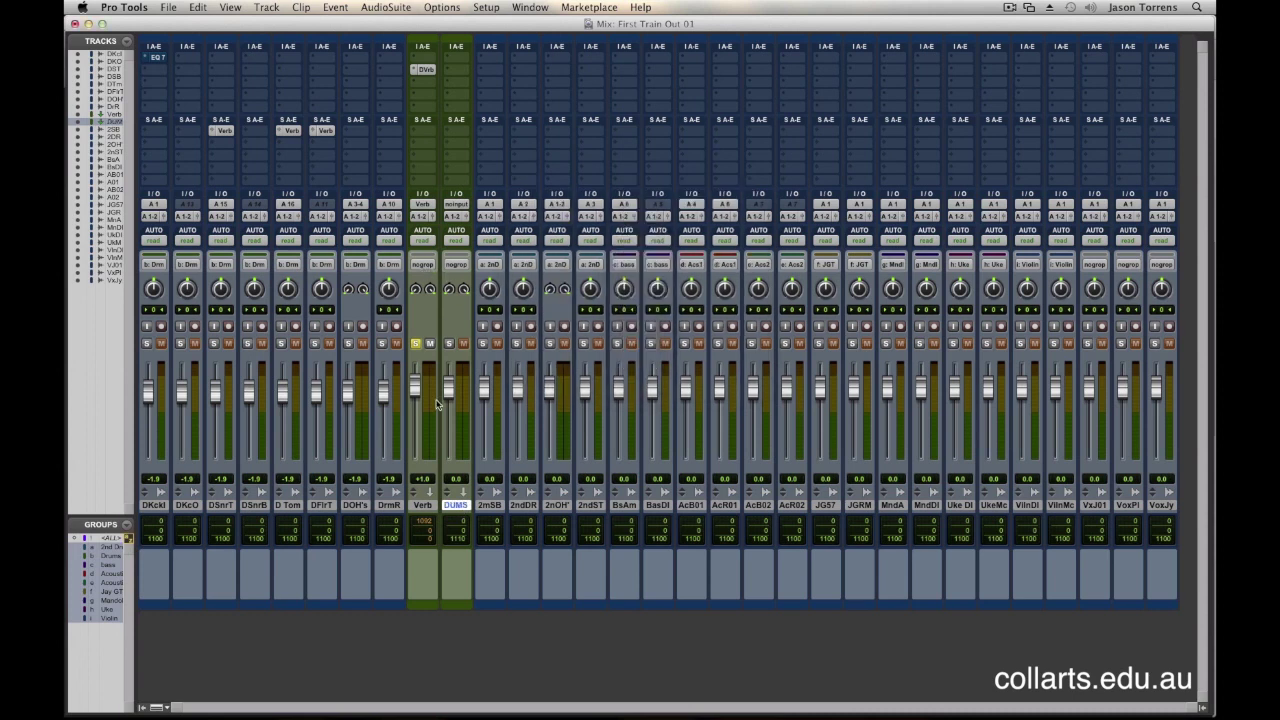
- Solo the DUMS aux track and set its input to Bus 3-4 (Stereo)
click(448, 344)
click(456, 204)
mouse_move(478, 237)
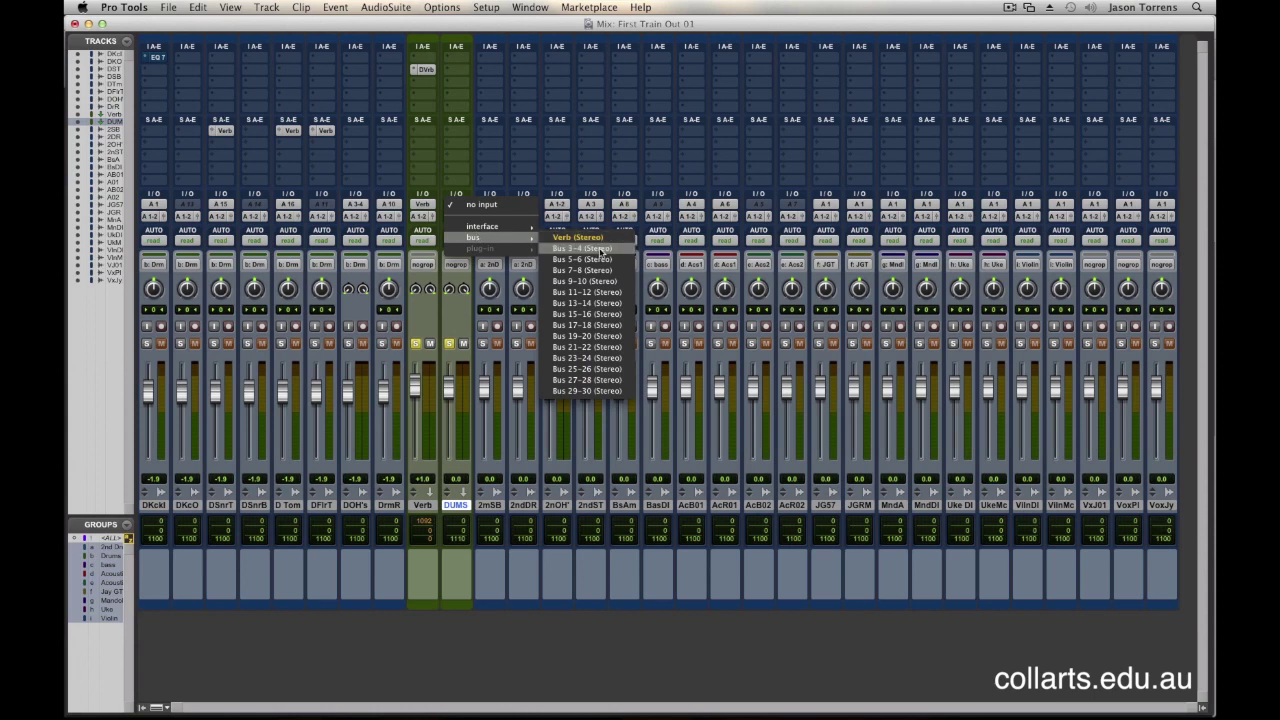
click(600, 248)
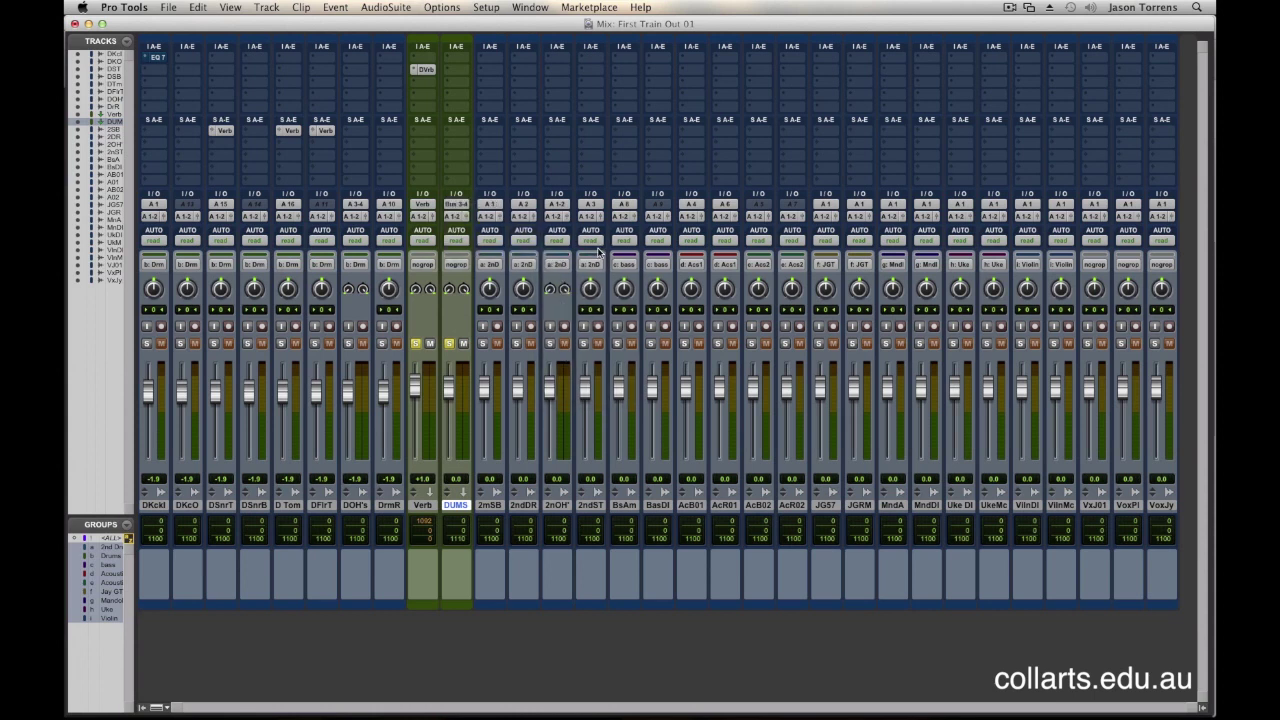
- Rename the input bus of the DUMS aux track as DUMS
right_click(465, 207)
click(486, 222)
text(DUMS)
key(Return)
- Select all the drum tracks from DrmR to DKckI and route their outputs to the DUMS (Stereo) bus
click(377, 506)
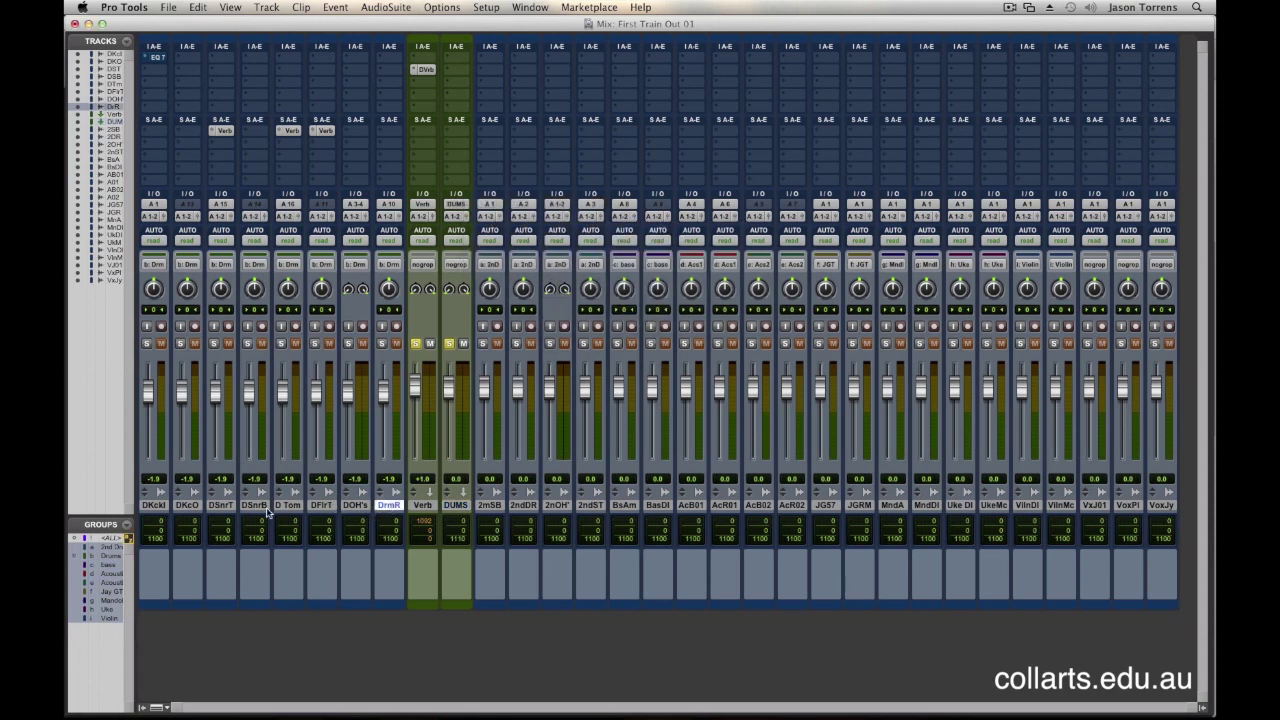
shift+click(155, 505)
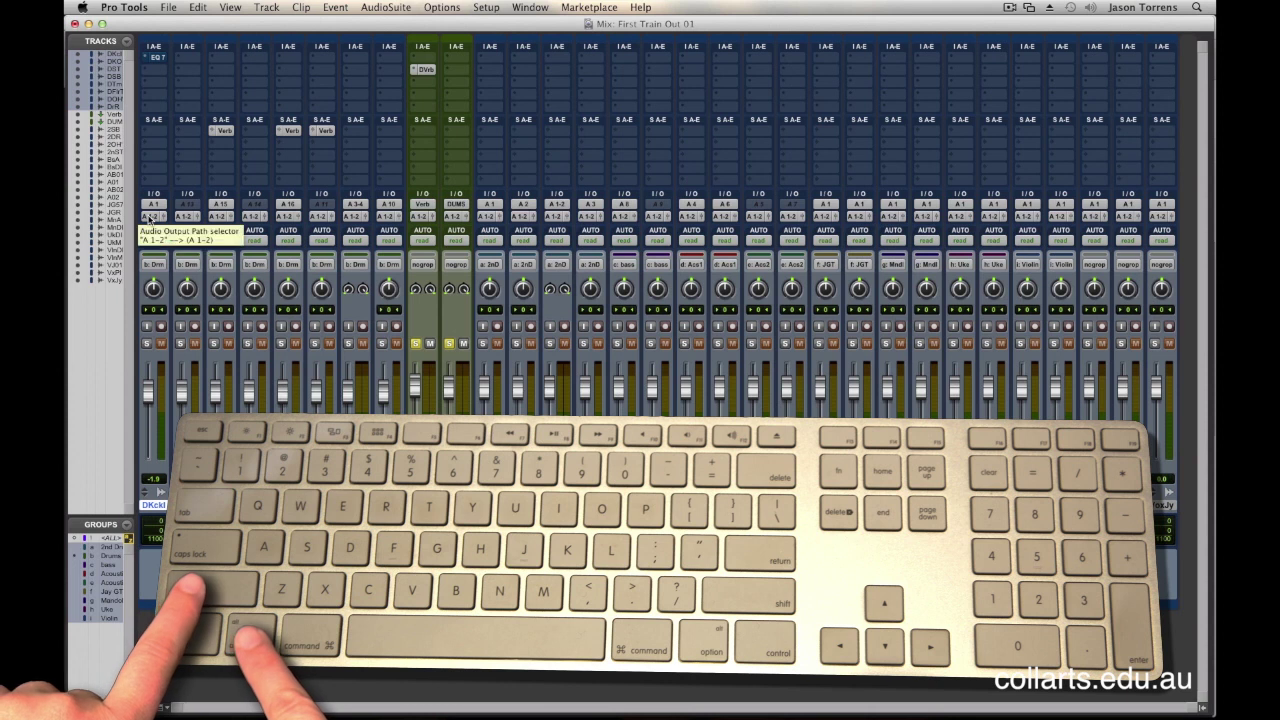
click(150, 216)
mouse_move(175, 229)
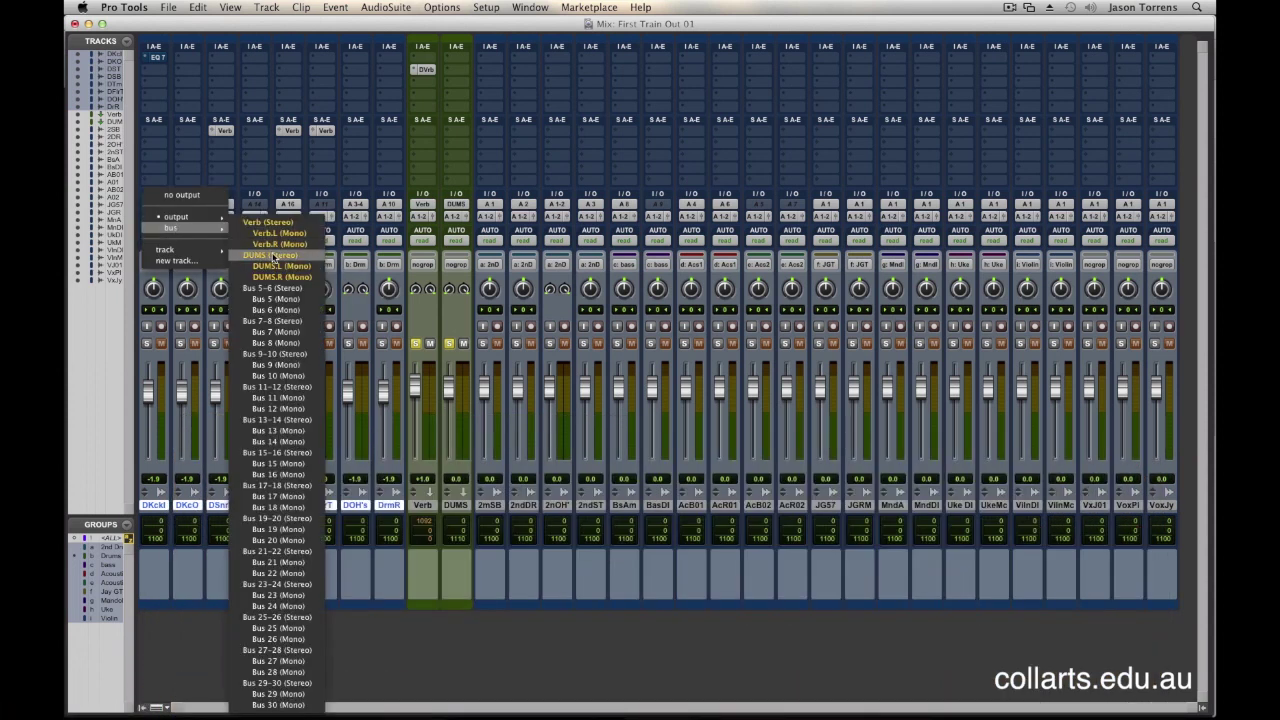
click(274, 258)
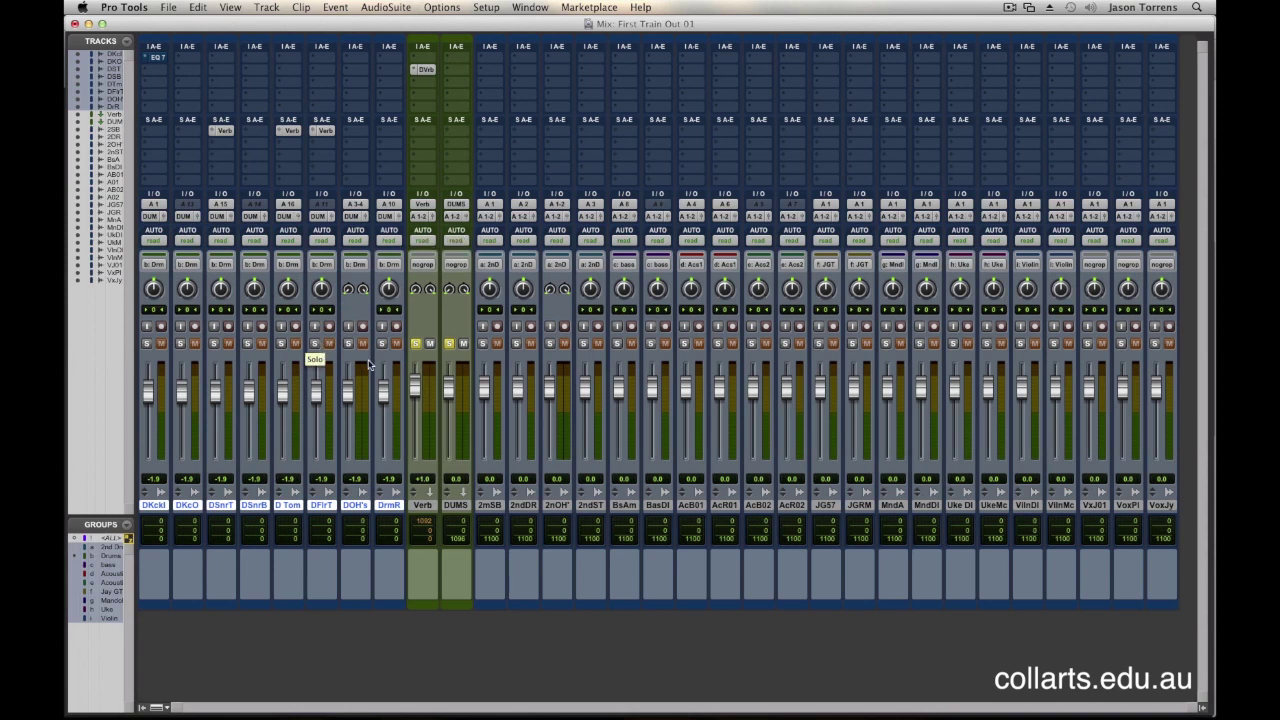
- Solo the drum tracks and, during playback, pull the DUMS fader down and bring it back up to about +1.4 dB
alt+shift+click(316, 344)
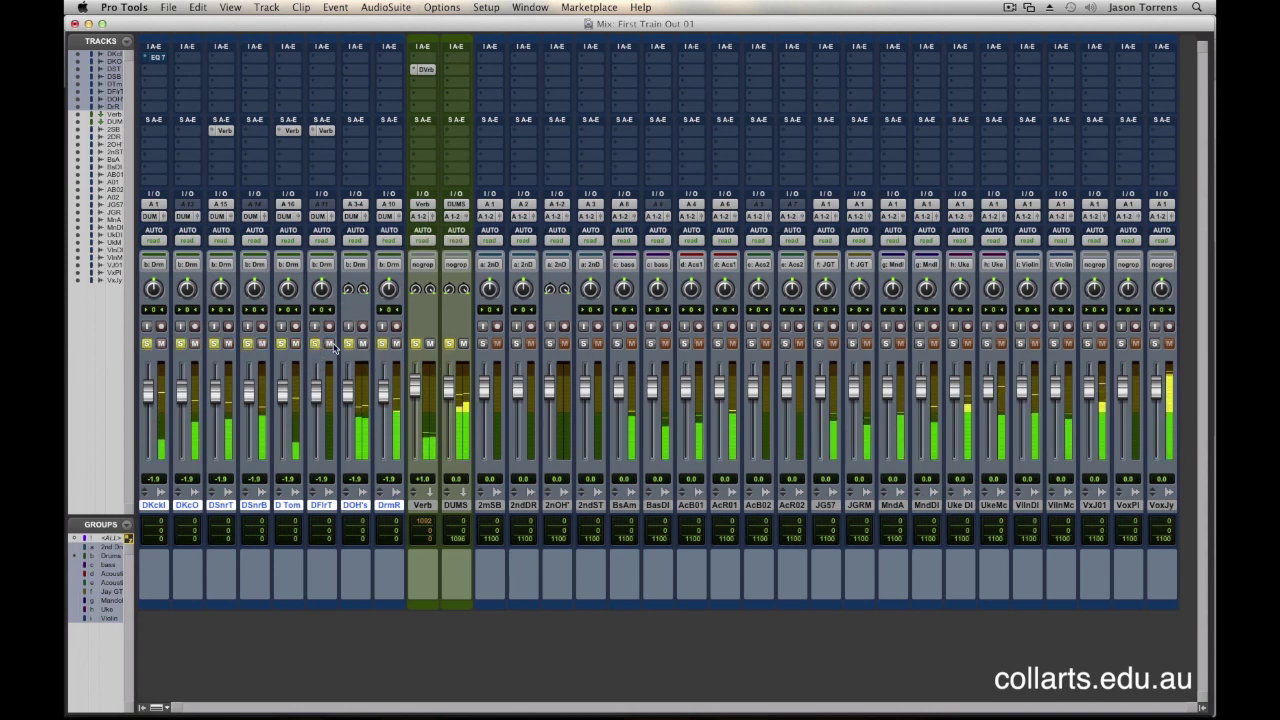
mouse_move(452, 397)
mouse_down()
mouse_move(450, 460)
mouse_move(460, 397)
mouse_move(450, 408)
mouse_up()
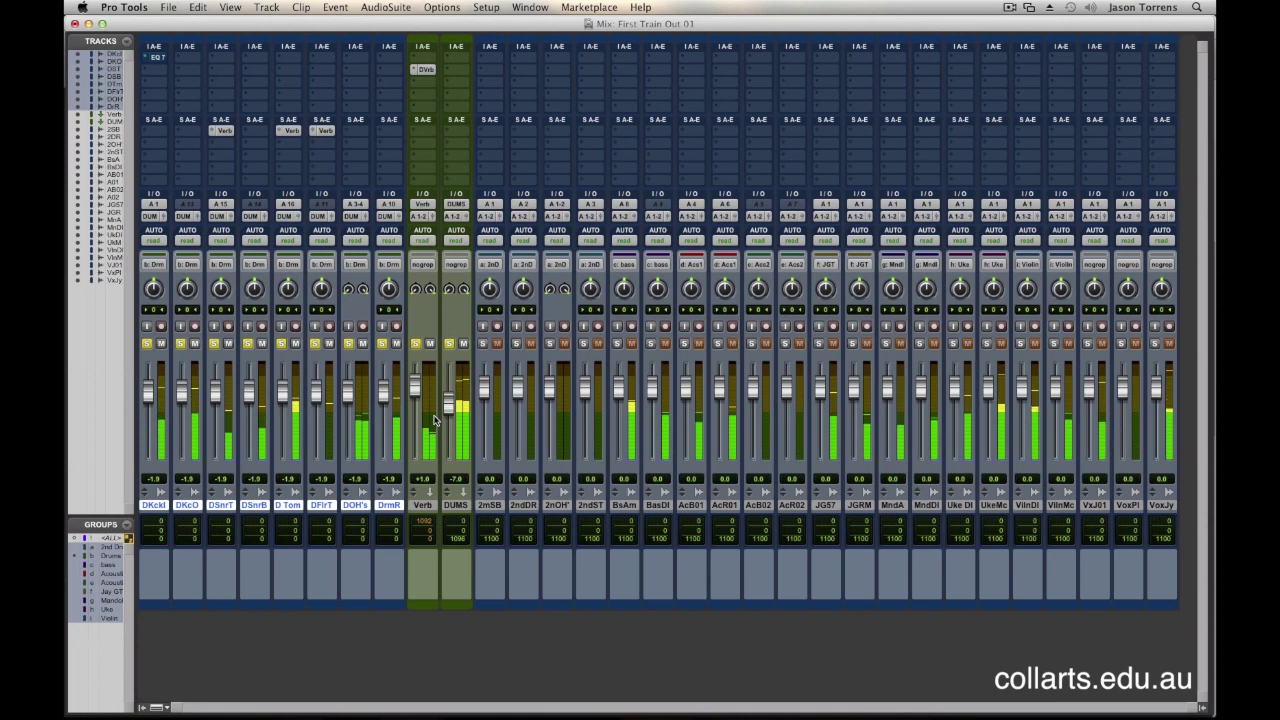
drag(447, 410, 450, 457)
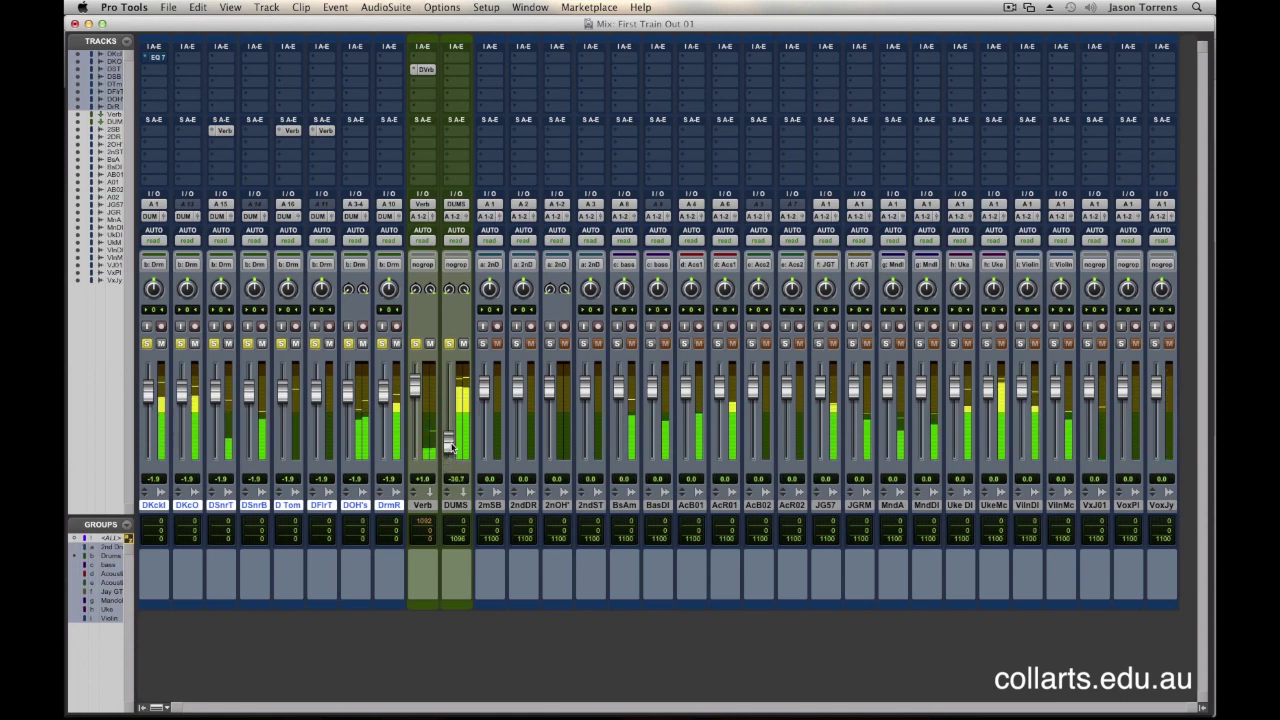
drag(452, 408, 453, 396)
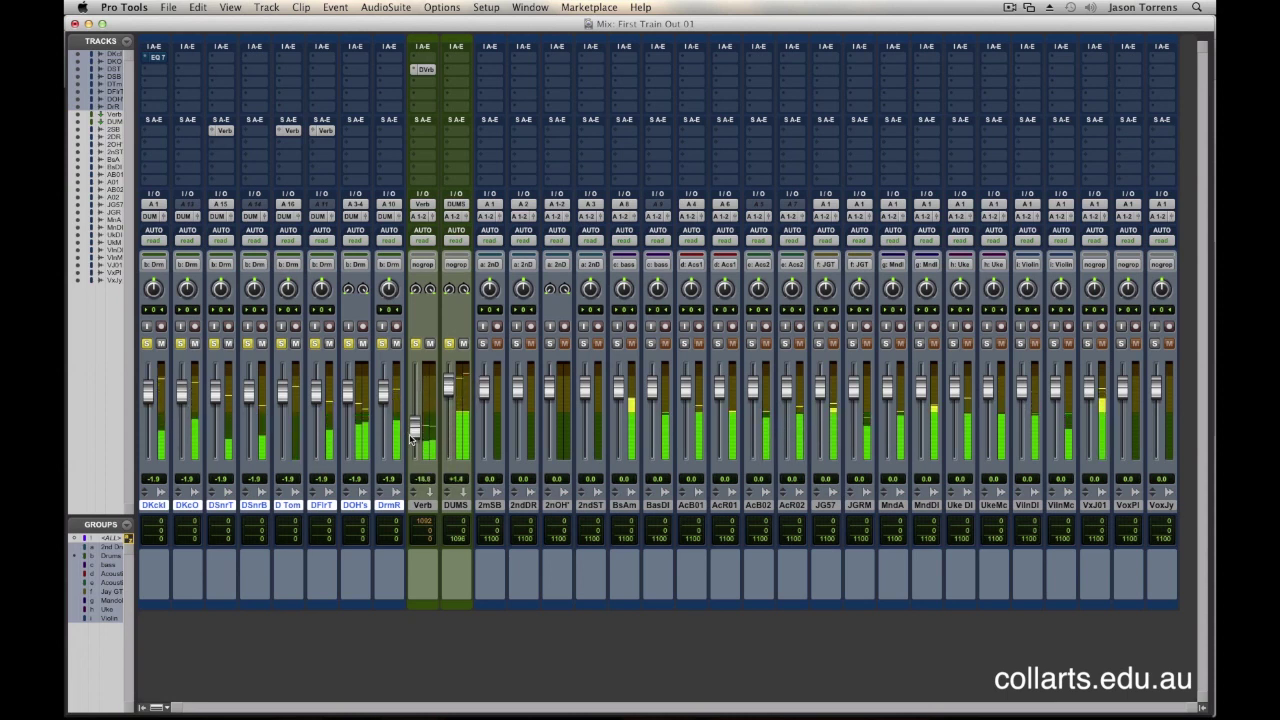